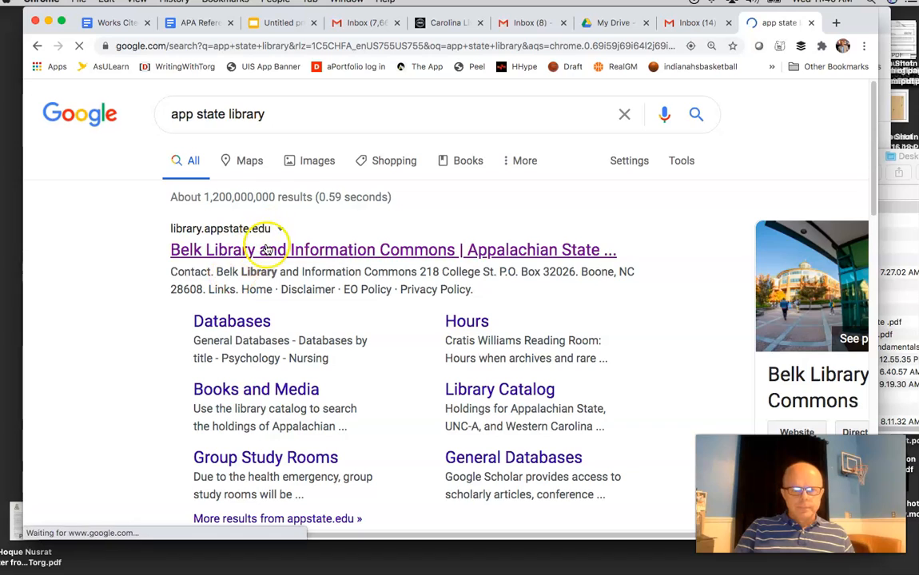
Step: Open the Belk Library site's APPsearch advanced search and authenticate the university sign-in with a Duo Push
left_click(264, 249)
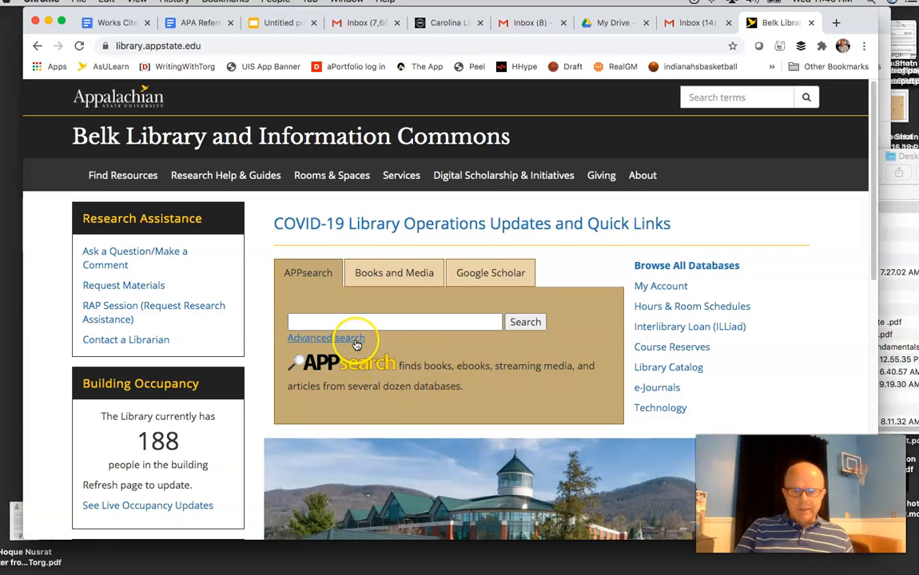
left_click(357, 343)
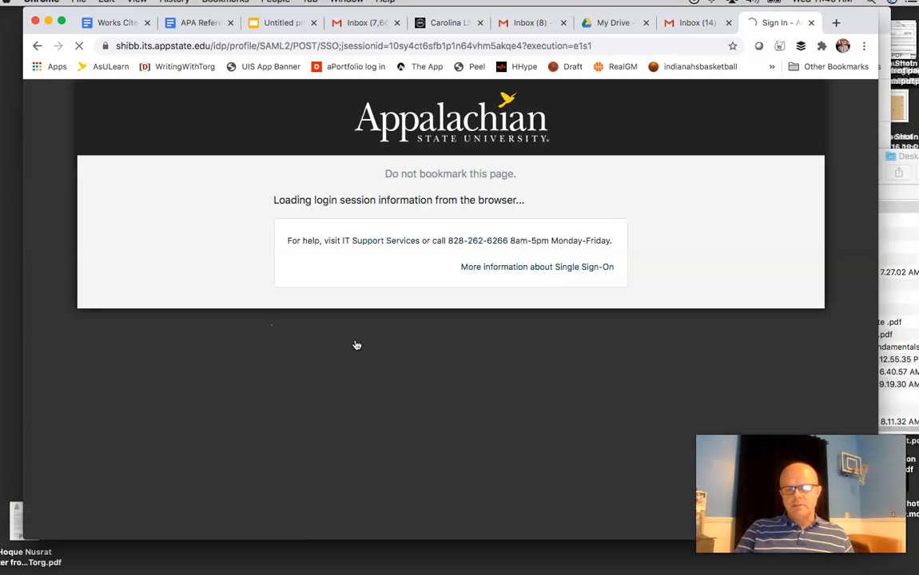
left_click(383, 278)
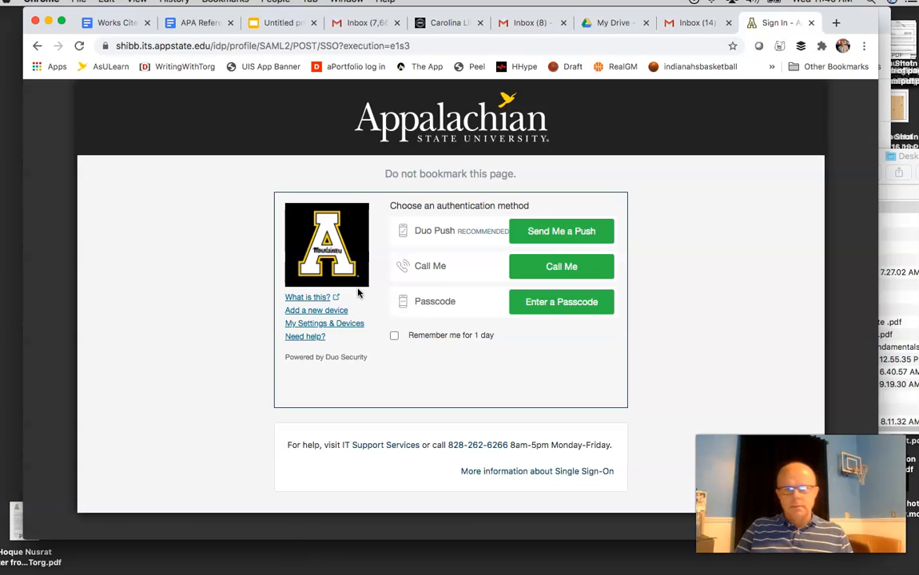
left_click(524, 241)
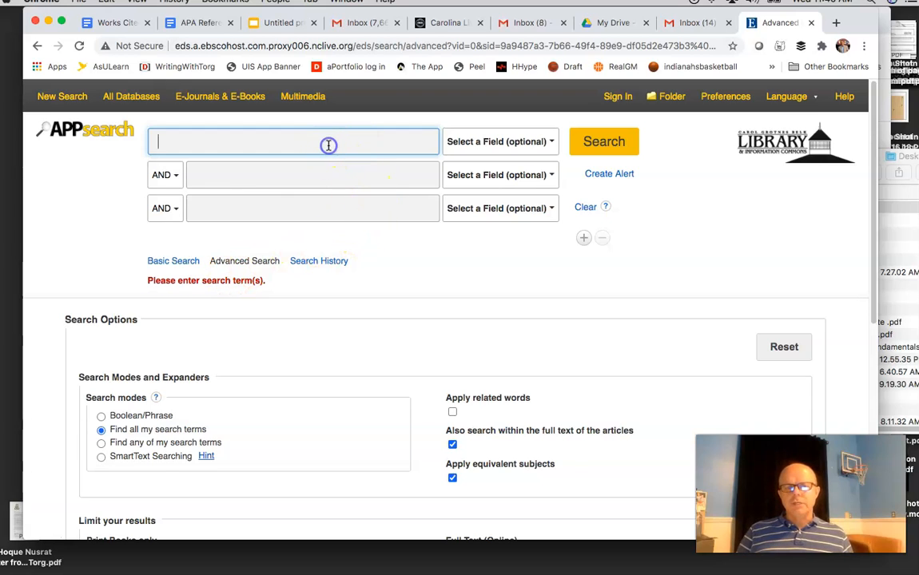
Step: Enter "composition", "writing" and "digital" as the three AND-combined search terms
type("position")
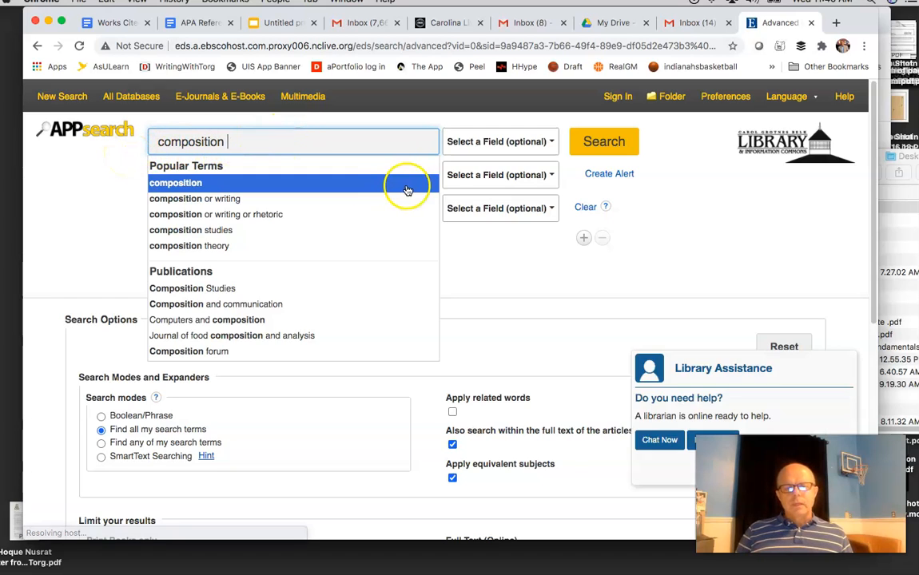
left_click(119, 172)
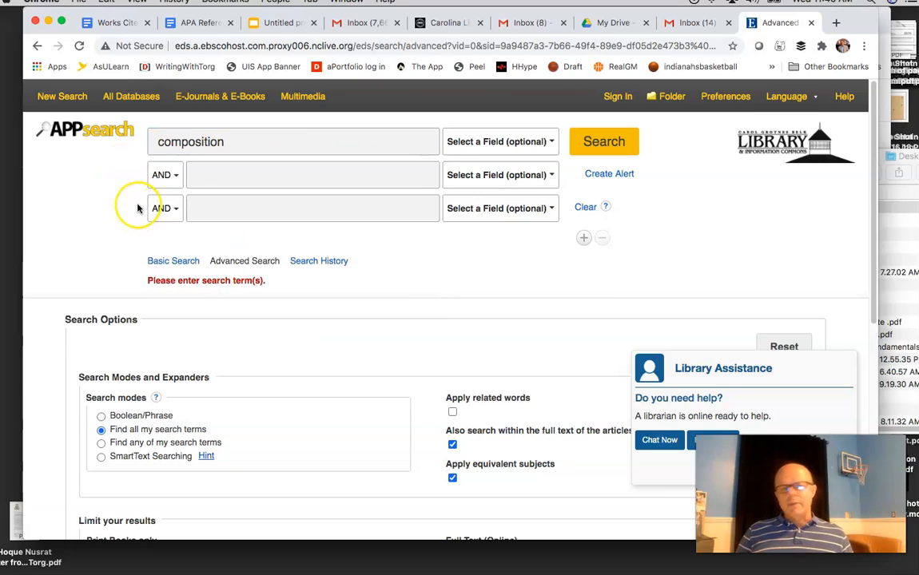
left_click(217, 186)
left_click(211, 180)
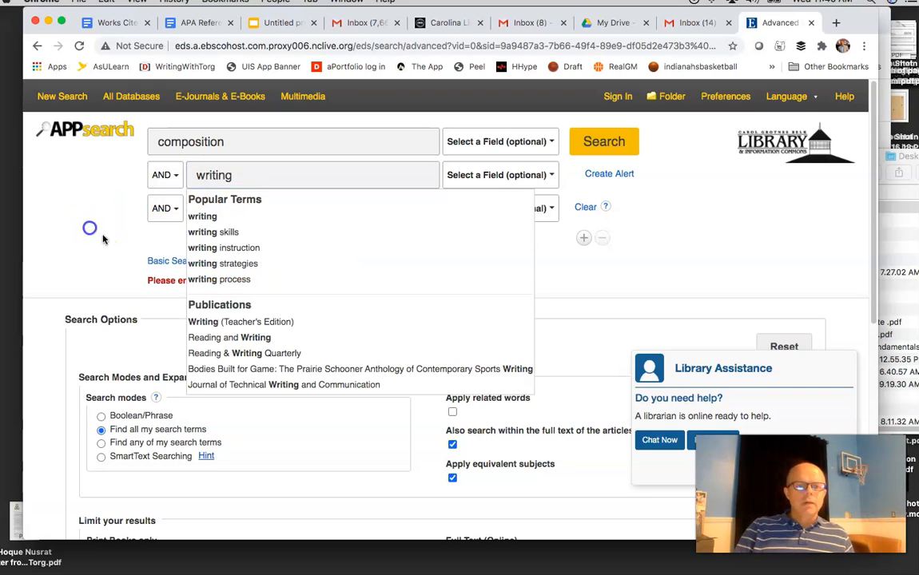
left_click(211, 215)
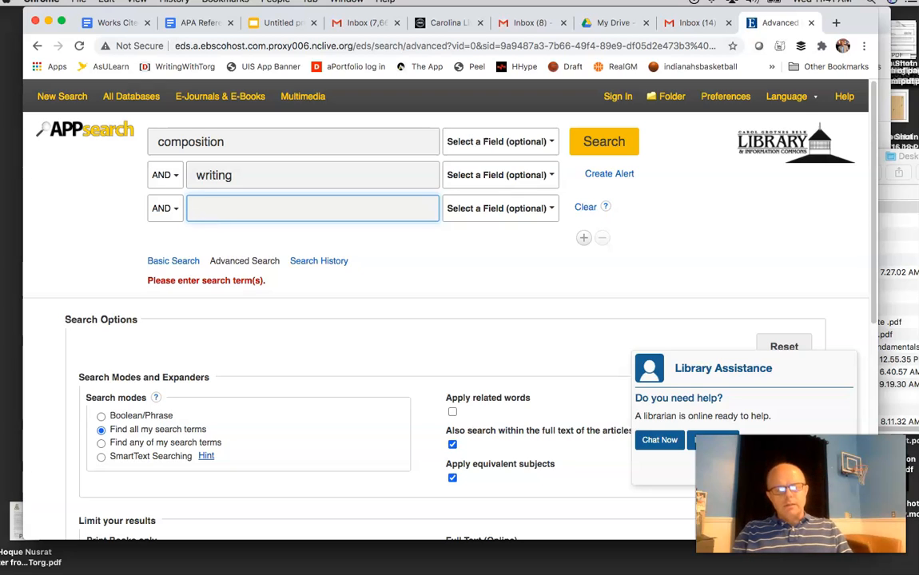
type("digital")
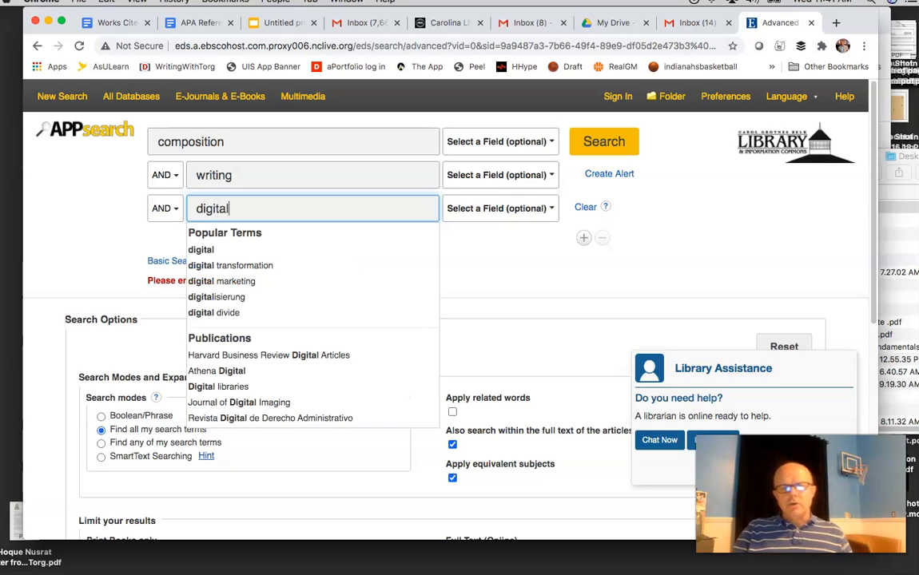
left_click(111, 168)
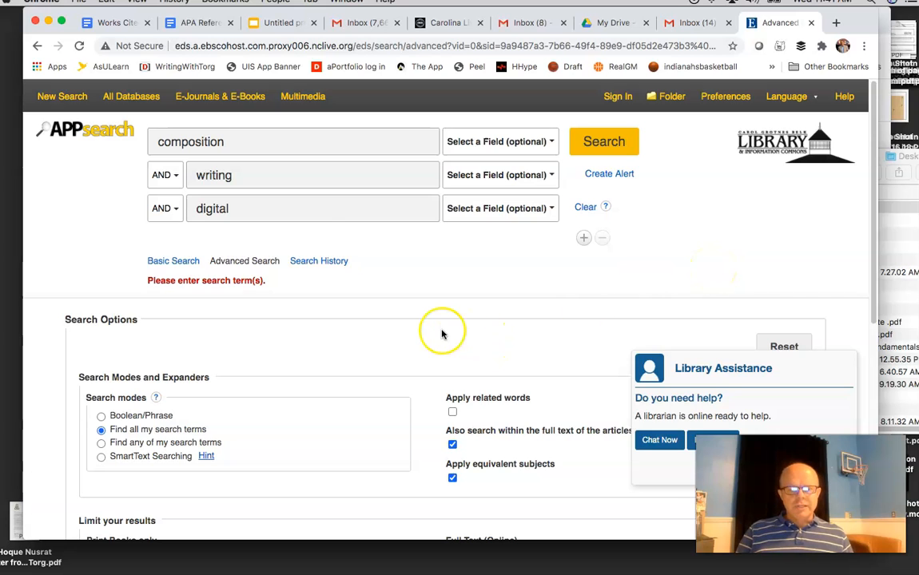
Step: Limit the publication date to start from January 2010
scroll(415, 330, "down", 5)
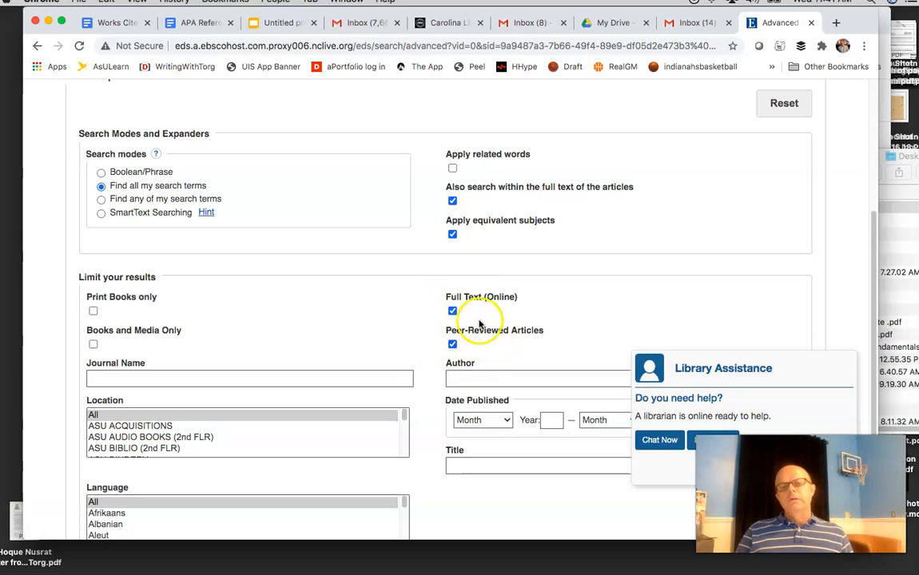
scroll(393, 261, "down", 3)
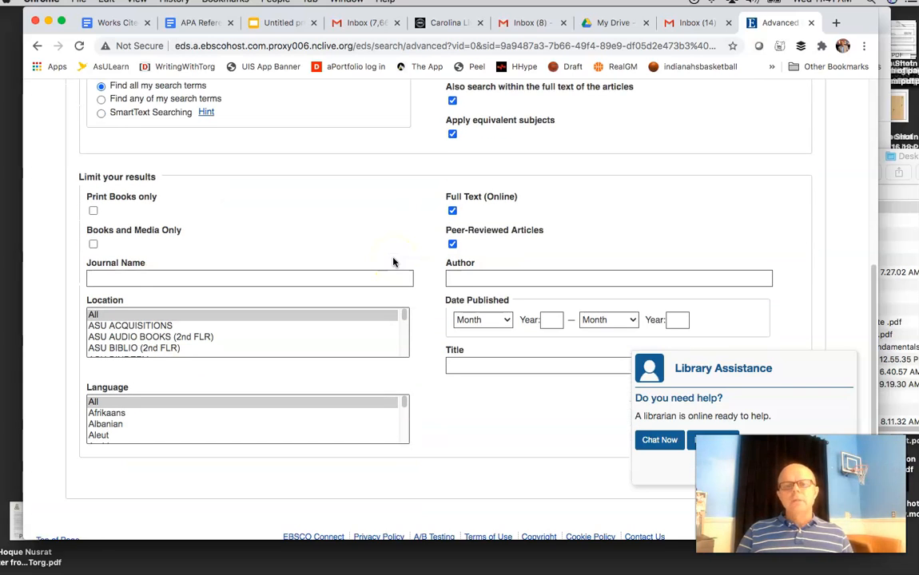
left_click(493, 316)
left_click(486, 325)
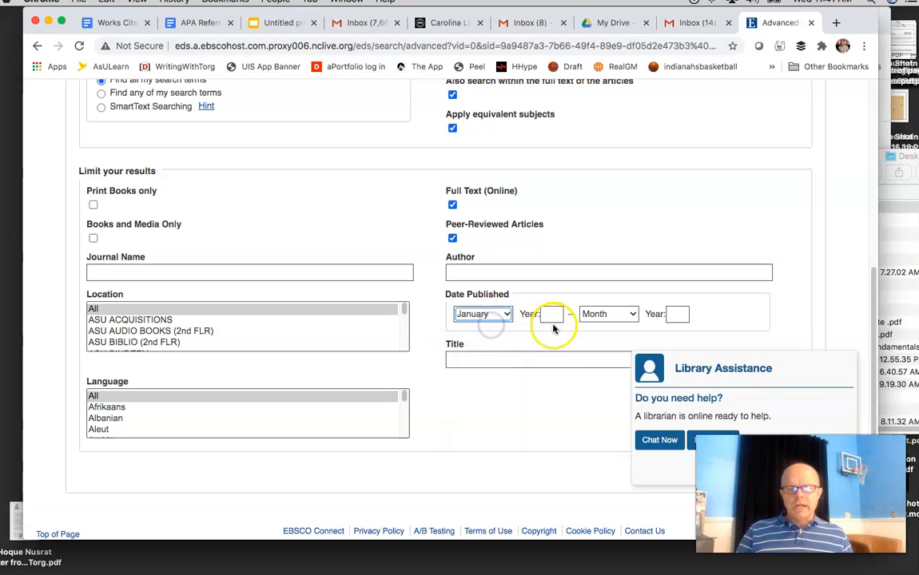
left_click(553, 317)
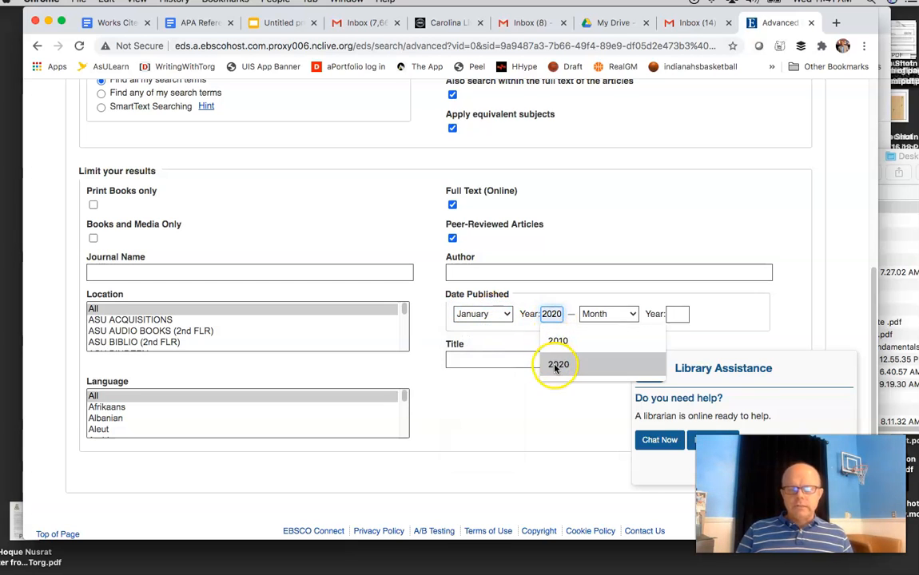
left_click(555, 344)
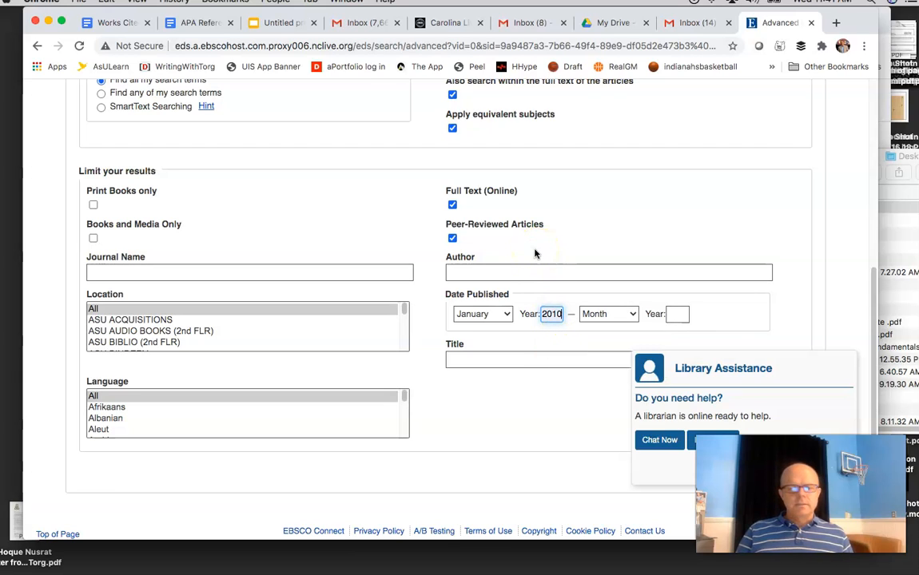
left_click_drag(561, 316, 541, 316)
left_click(548, 319)
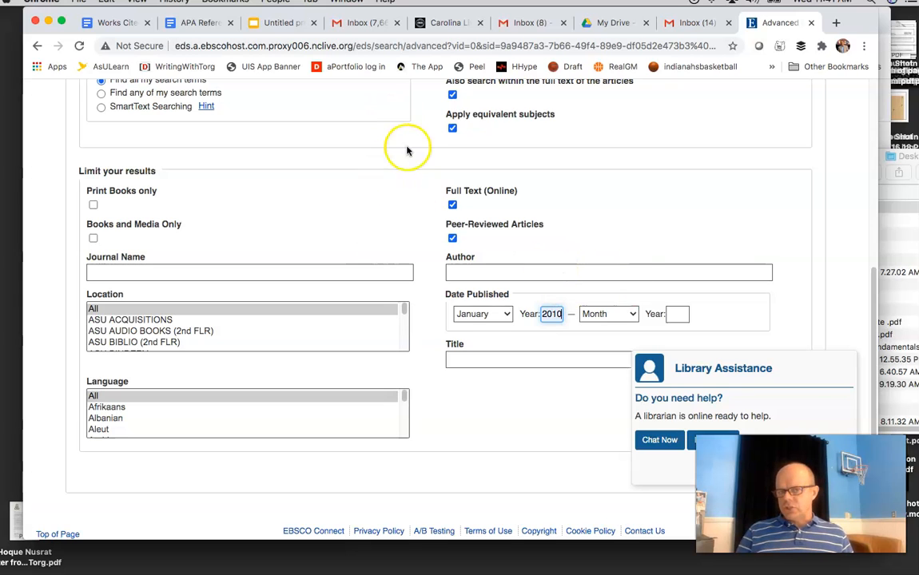
scroll(405, 205, "up", 5)
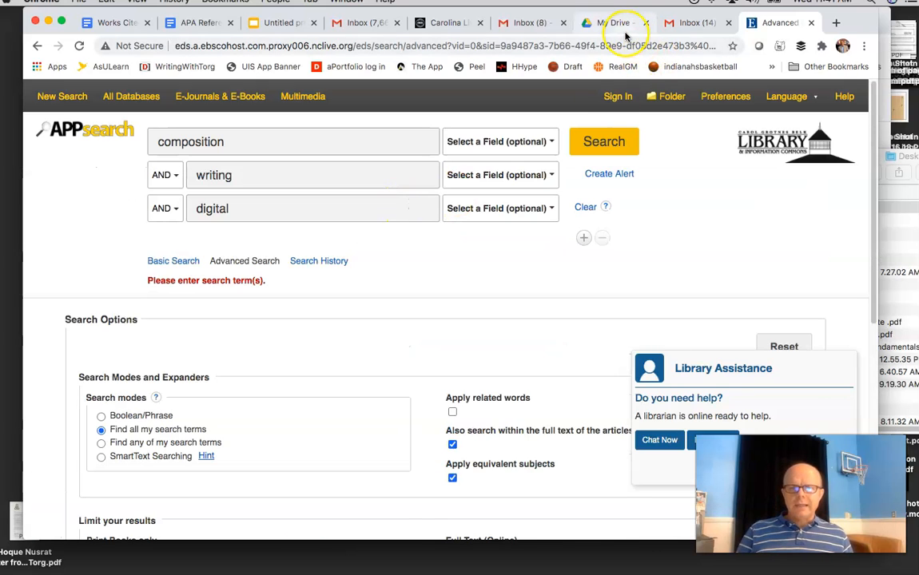
Step: Check the tutorial outline slide in Google Slides for the item on refining when articles were published
left_click(256, 22)
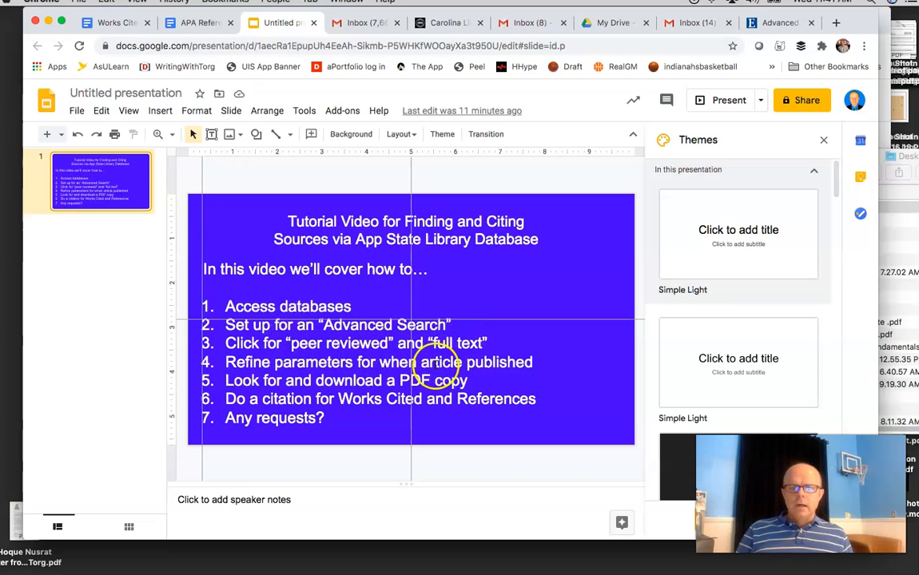
left_click_drag(291, 363, 421, 363)
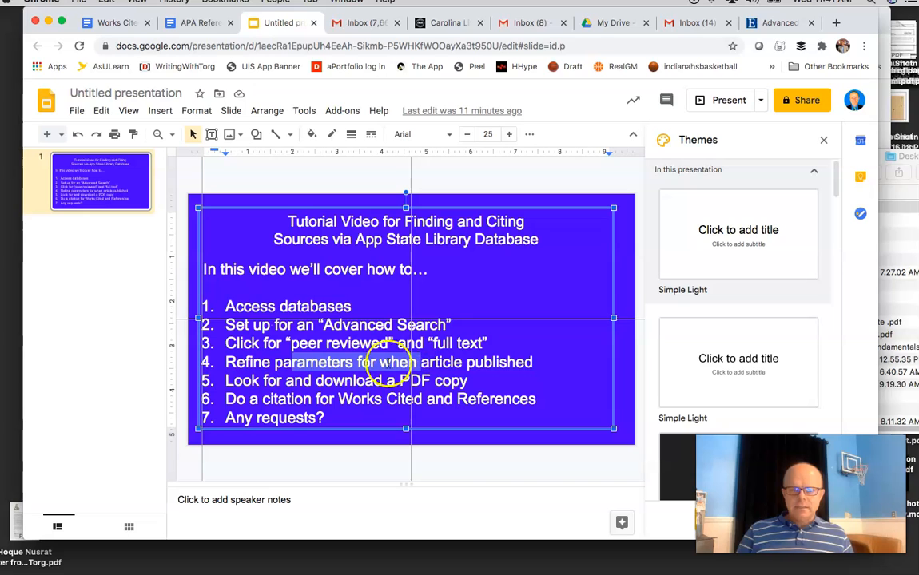
left_click(463, 362)
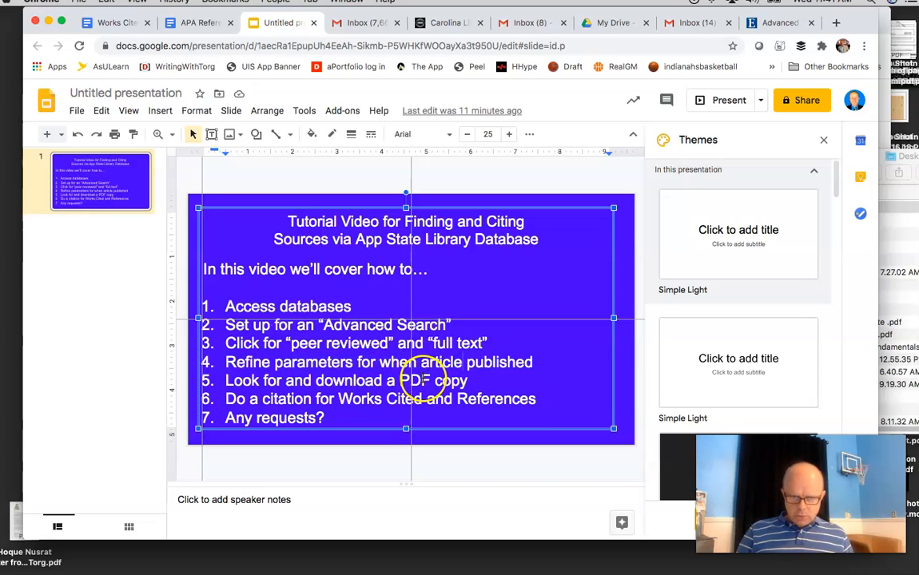
Step: Return to APPsearch and run the advanced search with the entered terms and limits
left_click(781, 21)
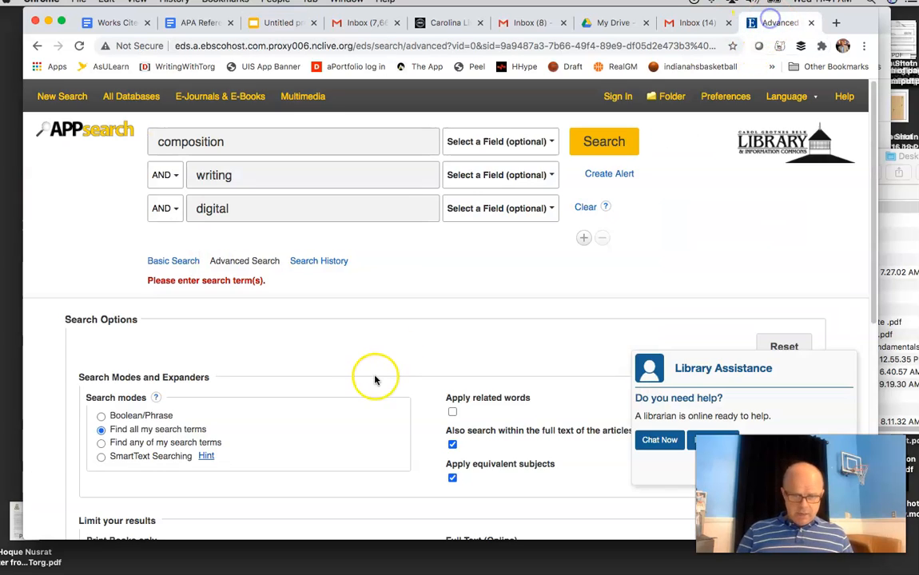
left_click(600, 141)
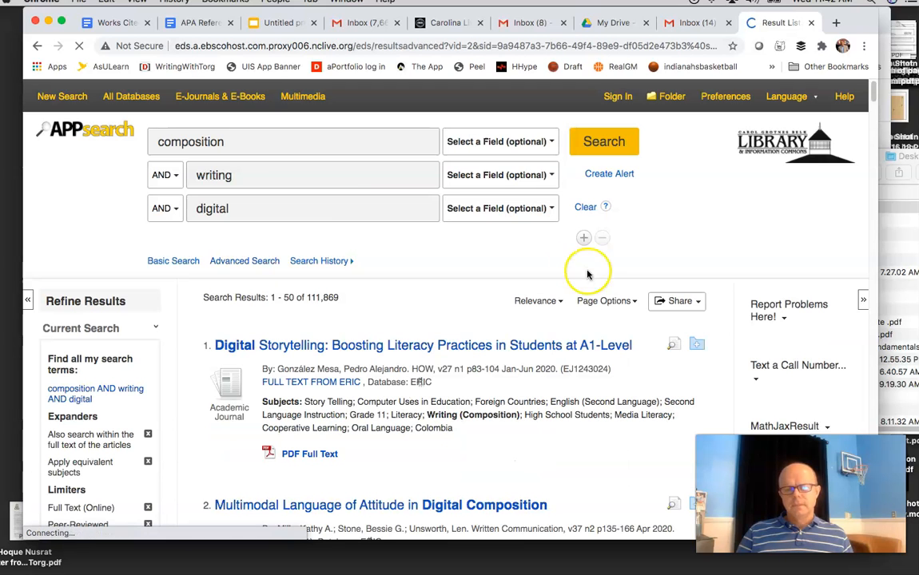
Step: Look through the search results to see which articles offer PDF, HTML or linked full text
scroll(344, 305, "down", 1)
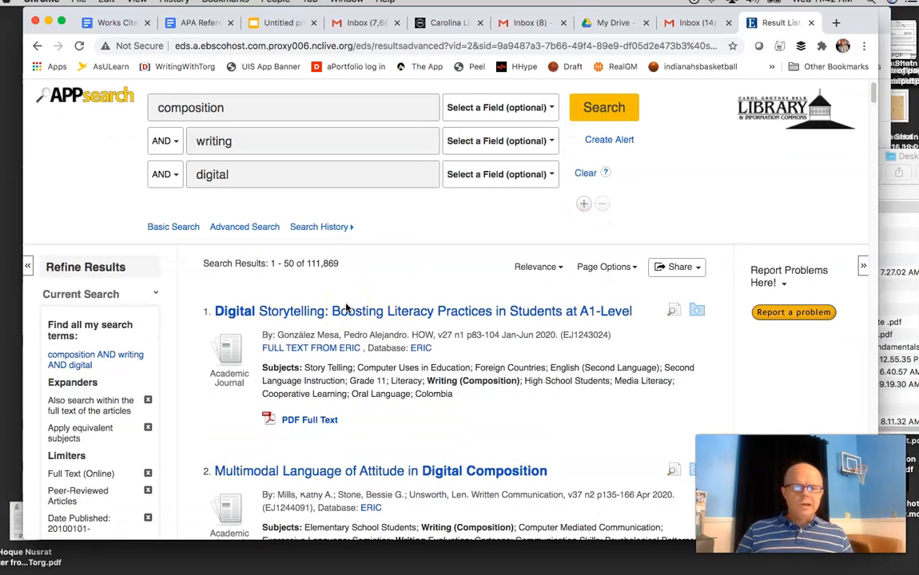
scroll(346, 307, "down", 3)
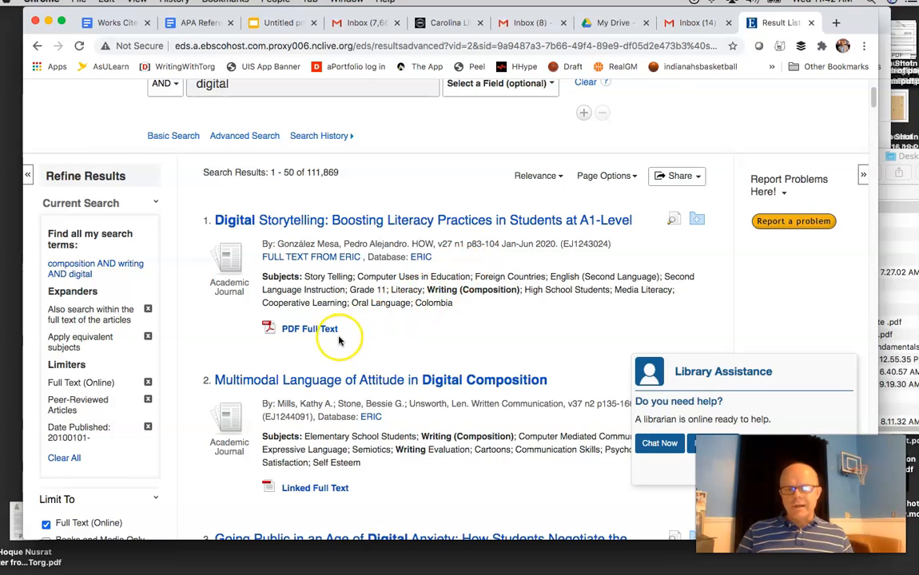
left_click(307, 330)
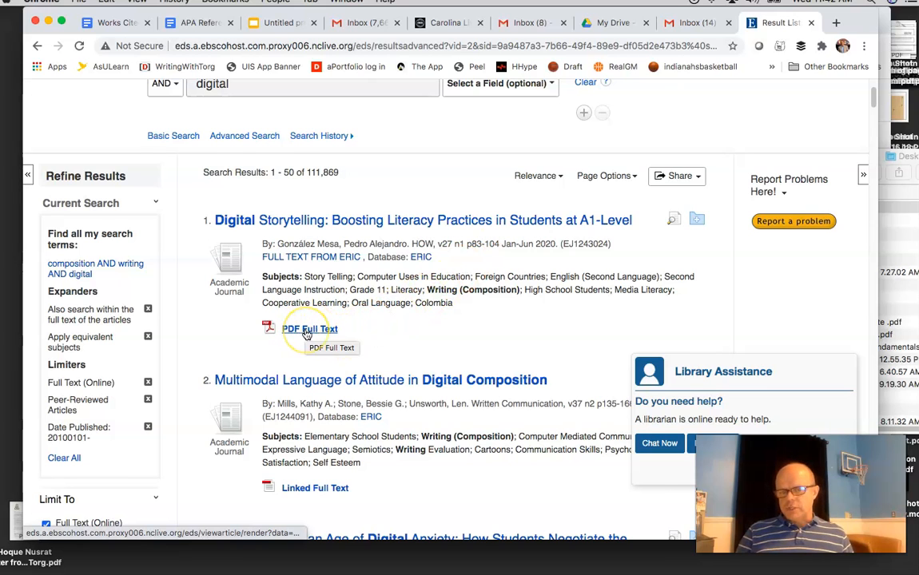
scroll(306, 330, "down", 5)
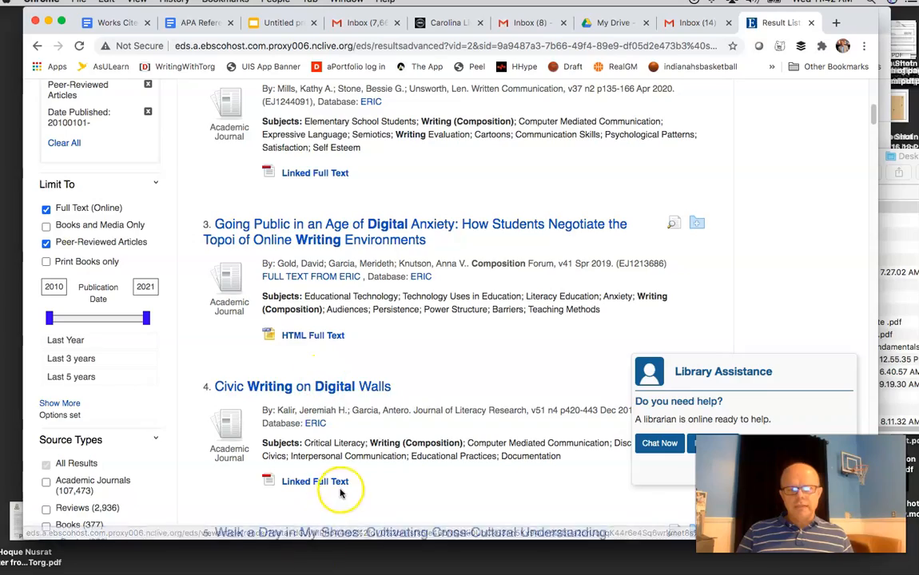
scroll(334, 502, "down", 10)
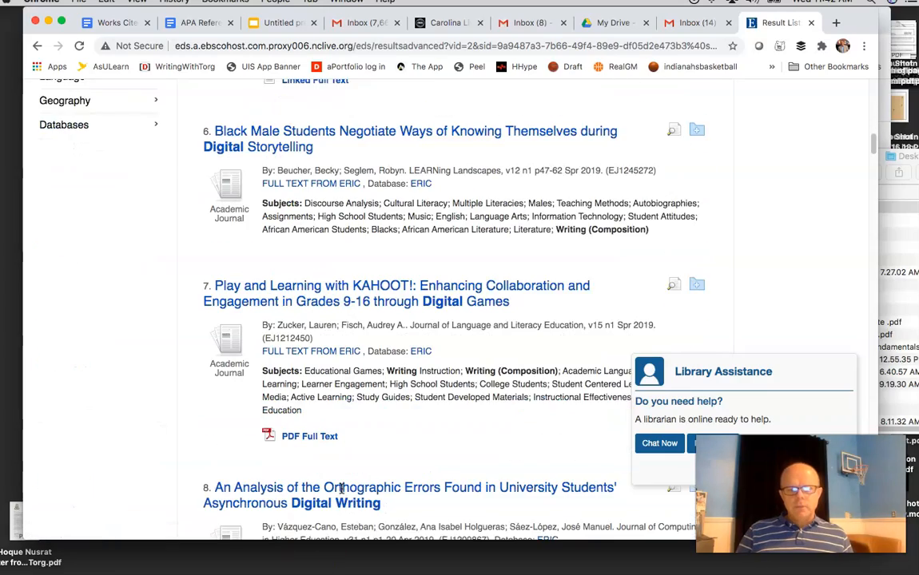
scroll(342, 489, "down", 1)
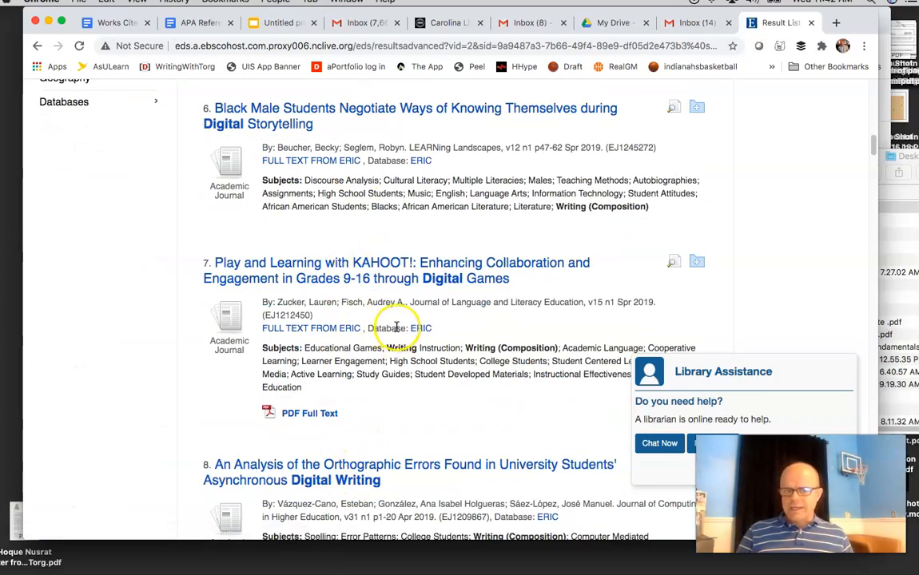
scroll(395, 327, "up", 4)
scroll(378, 382, "down", 4)
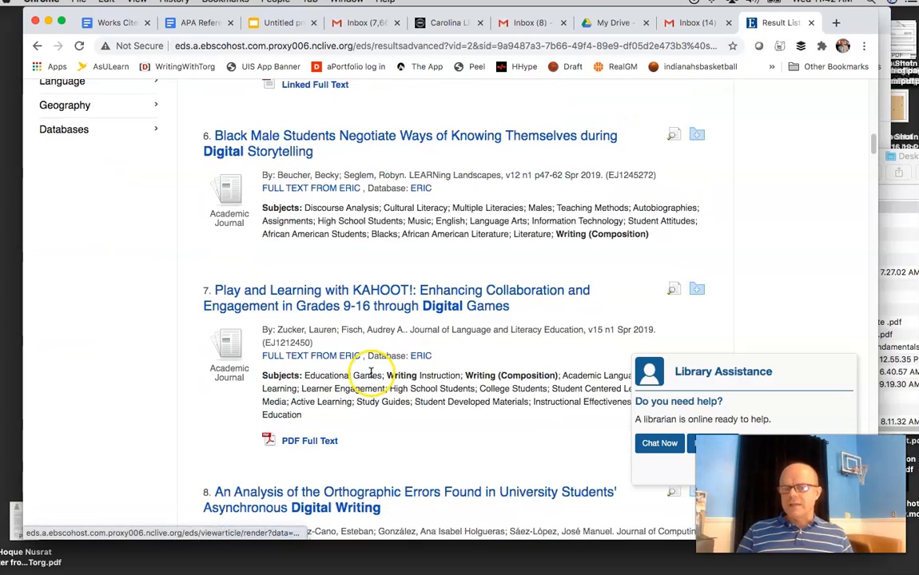
scroll(375, 373, "down", 2)
scroll(348, 358, "up", 7)
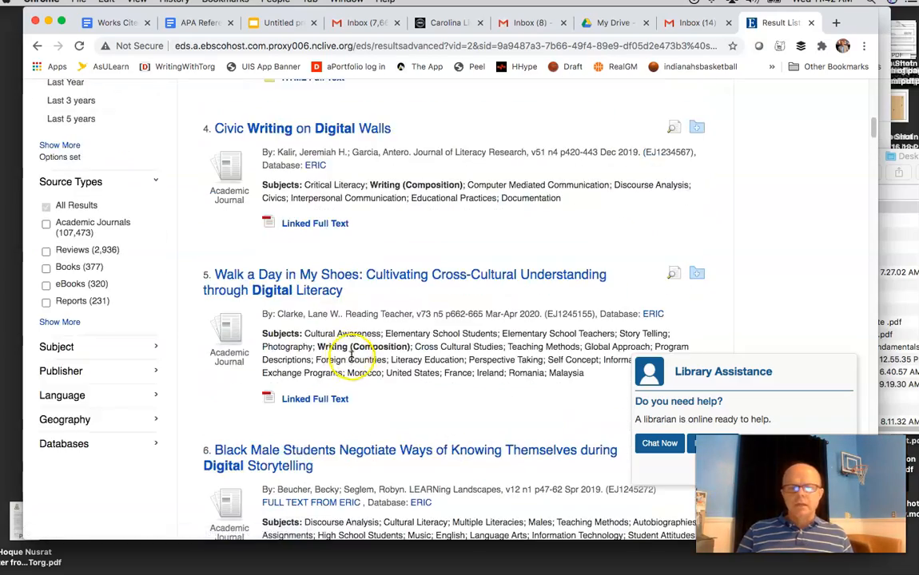
scroll(348, 359, "up", 9)
scroll(357, 369, "down", 1)
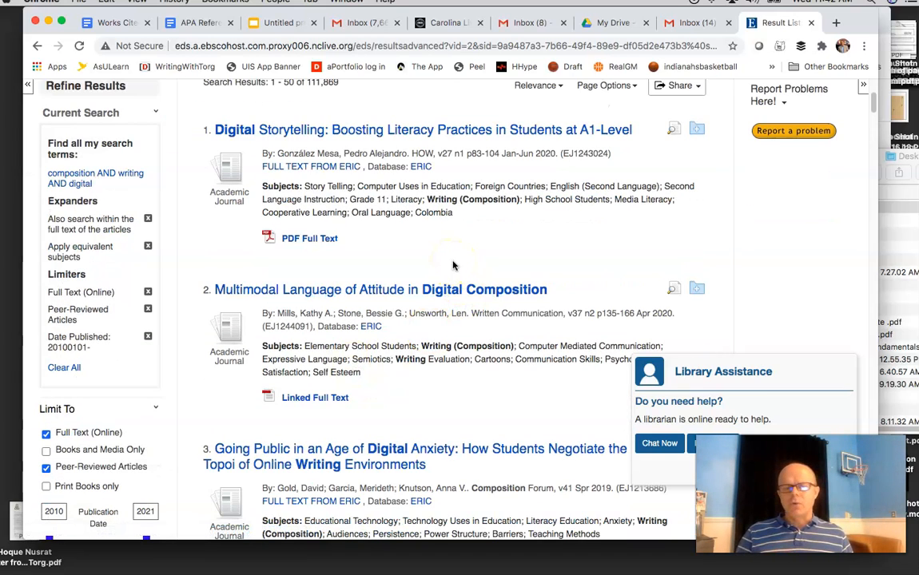
Step: Open the full-text PDF of "Digital Storytelling: Boosting Literacy Practices in Students at A1-Level" and save it to the Desktop as "digital writing"
left_click(307, 240)
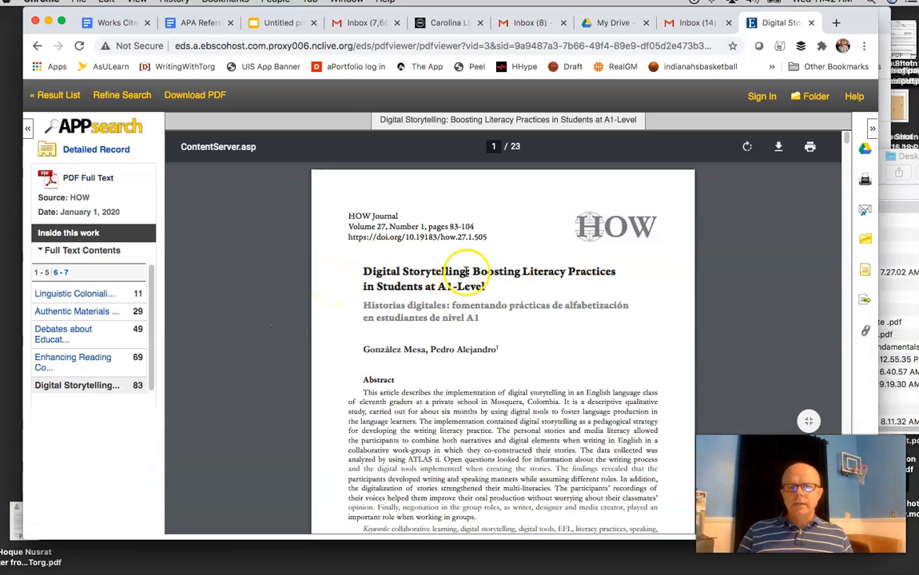
left_click(781, 151)
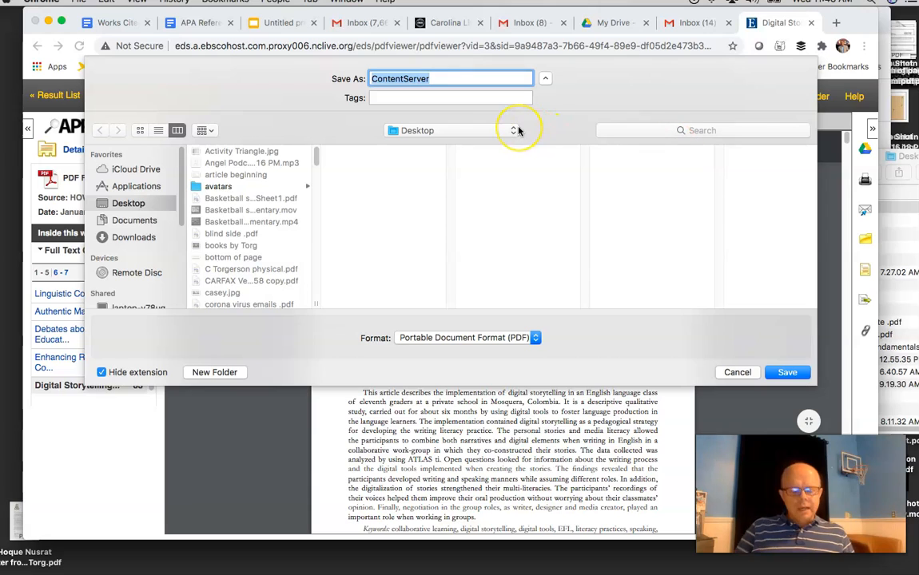
type("digital writing")
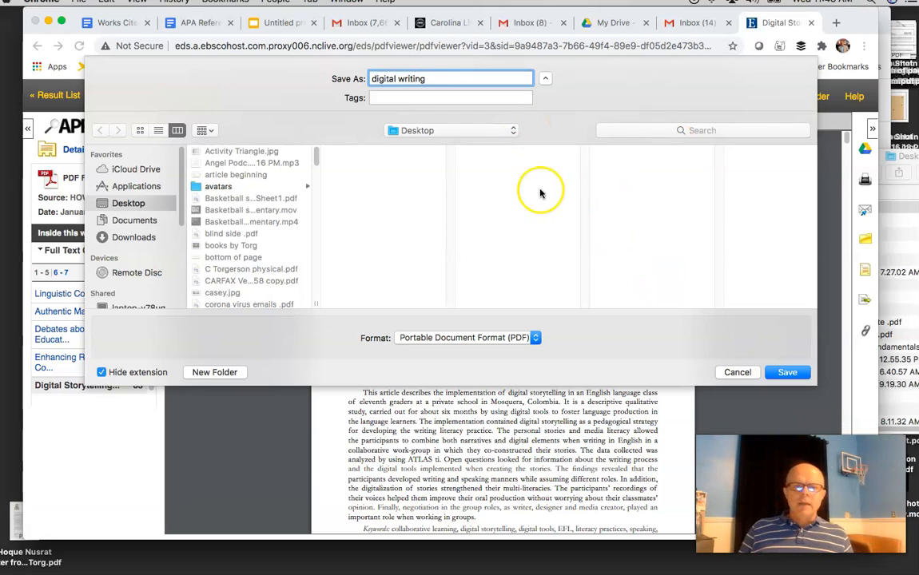
left_click(787, 373)
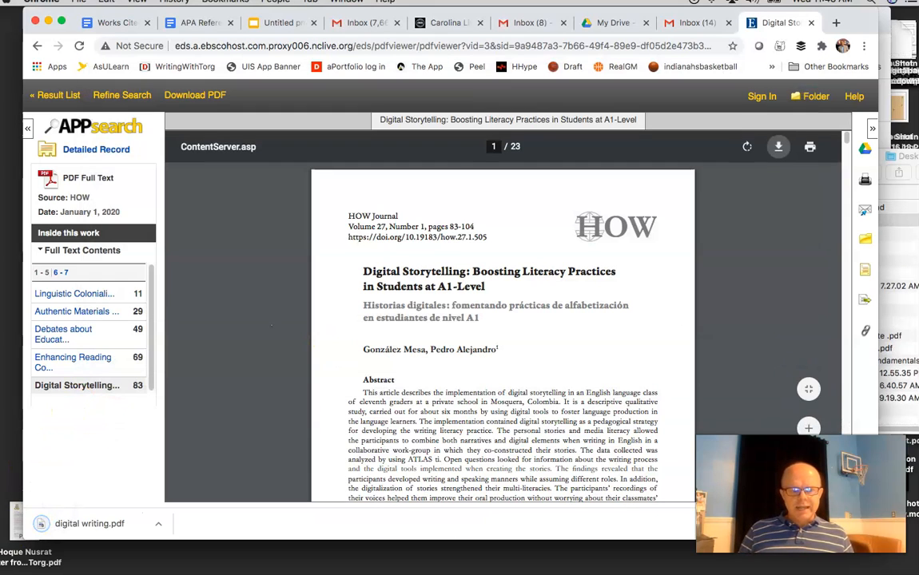
Step: Open the saved "digital writing.pdf" from the Desktop folder in Finder to check it, and close the PDF and folder windows
left_click(9, 549)
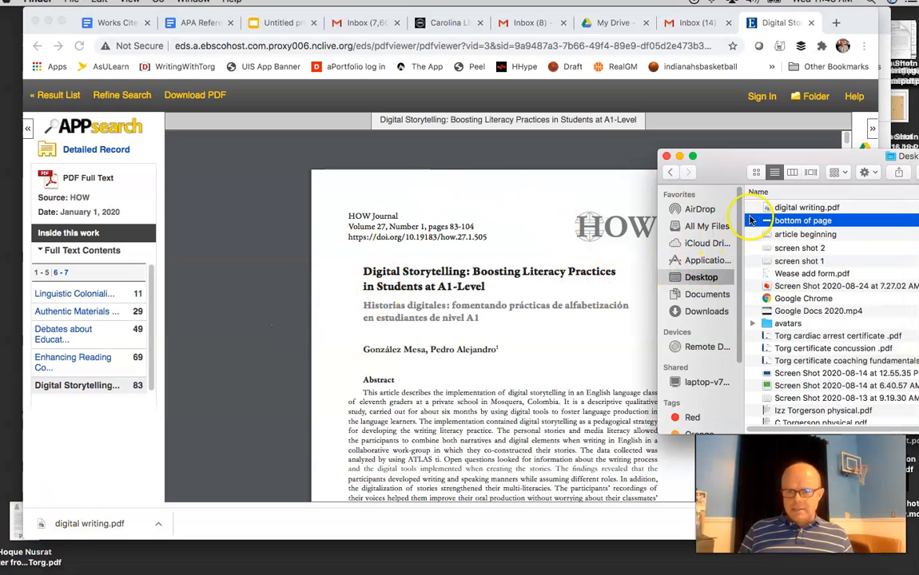
left_click(777, 209)
double_click(777, 208)
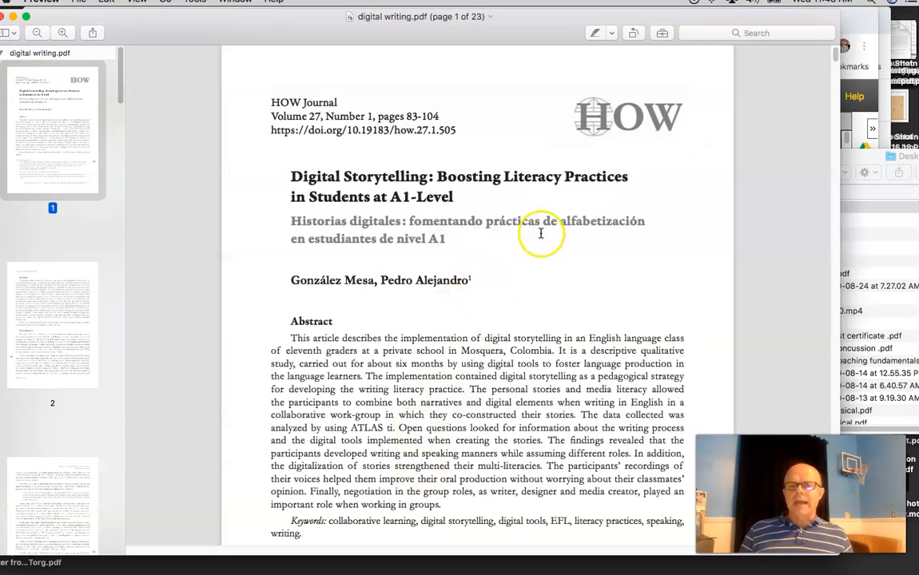
left_click_drag(308, 33, 408, 70)
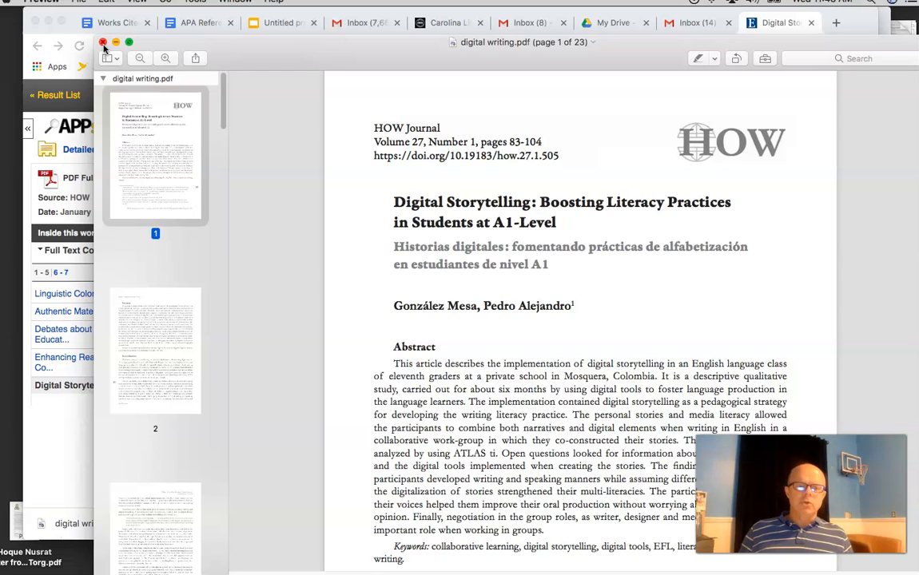
left_click(102, 41)
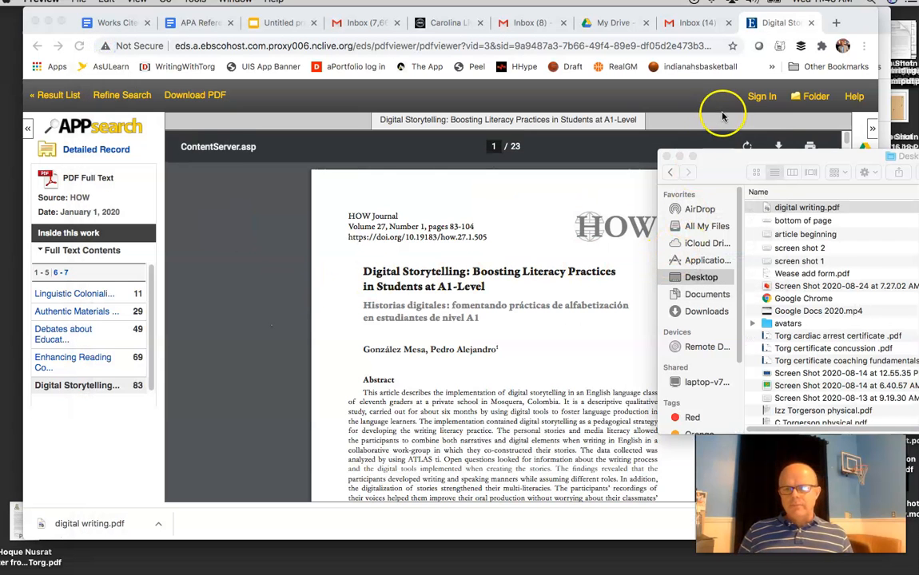
left_click(667, 156)
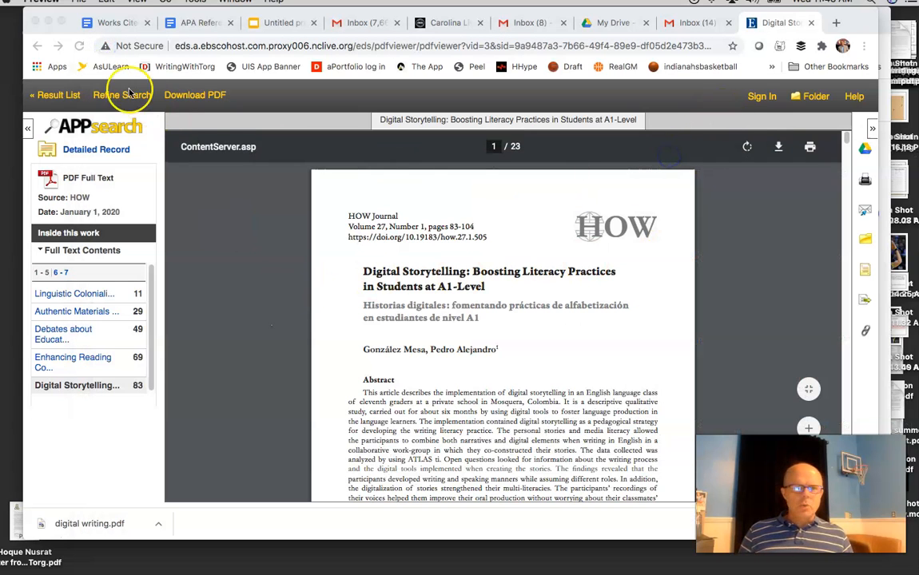
Step: Return to the search results, open the record for "Digital Storytelling: Boosting Literacy Practices in Students at A1-Level" and display its citation formats
left_click(36, 46)
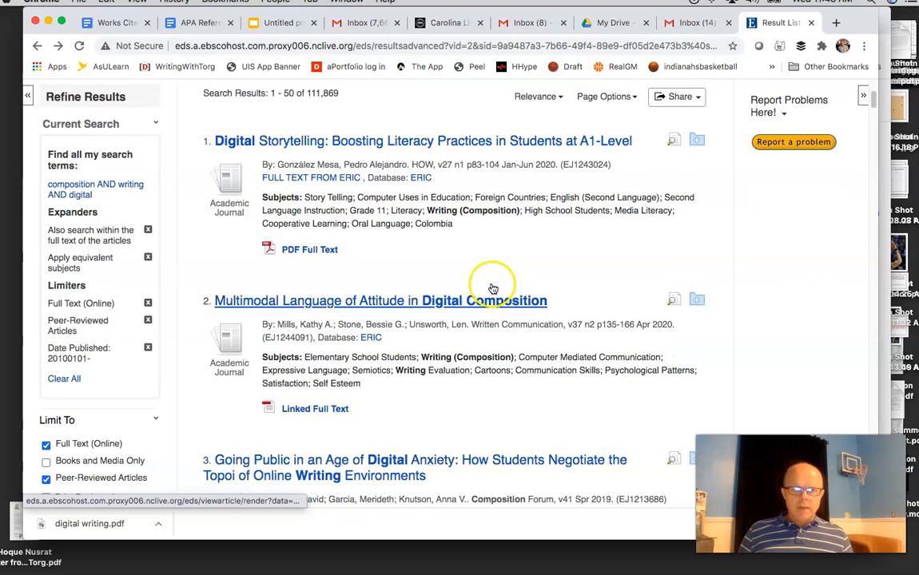
left_click(449, 145)
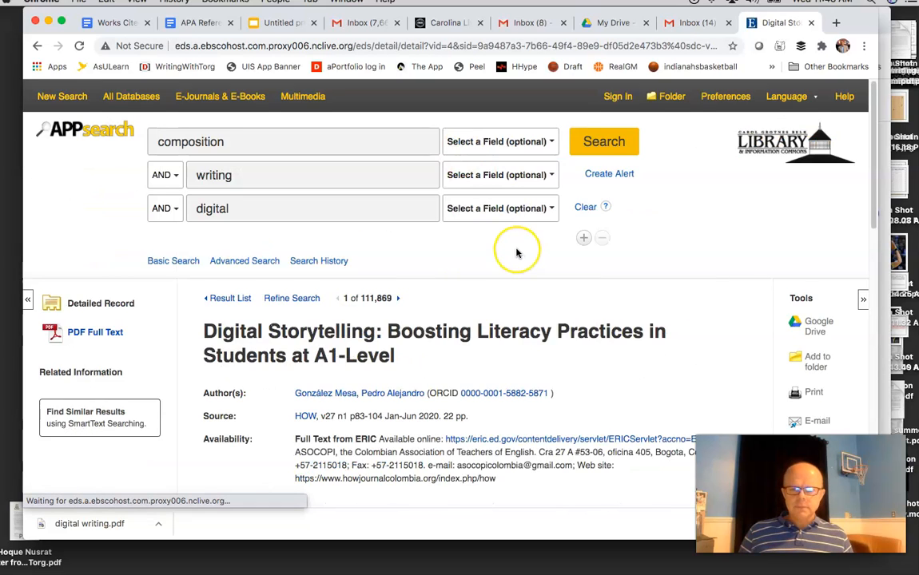
scroll(516, 254, "down", 1)
scroll(517, 253, "down", 2)
scroll(517, 253, "down", 3)
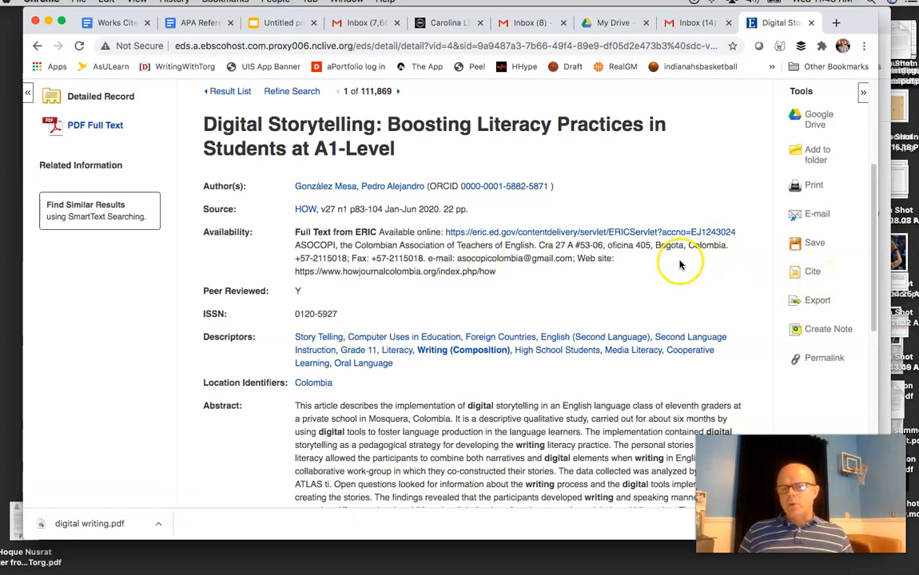
left_click(812, 274)
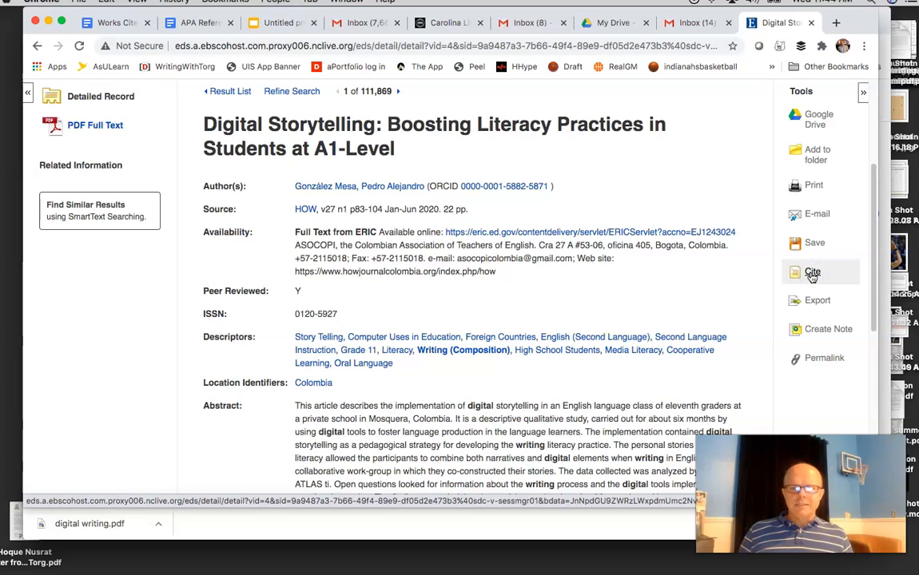
Step: Find the MLA Works Cited entry among the article's citation formats and copy the full citation
scroll(557, 275, "down", 3)
scroll(556, 276, "down", 6)
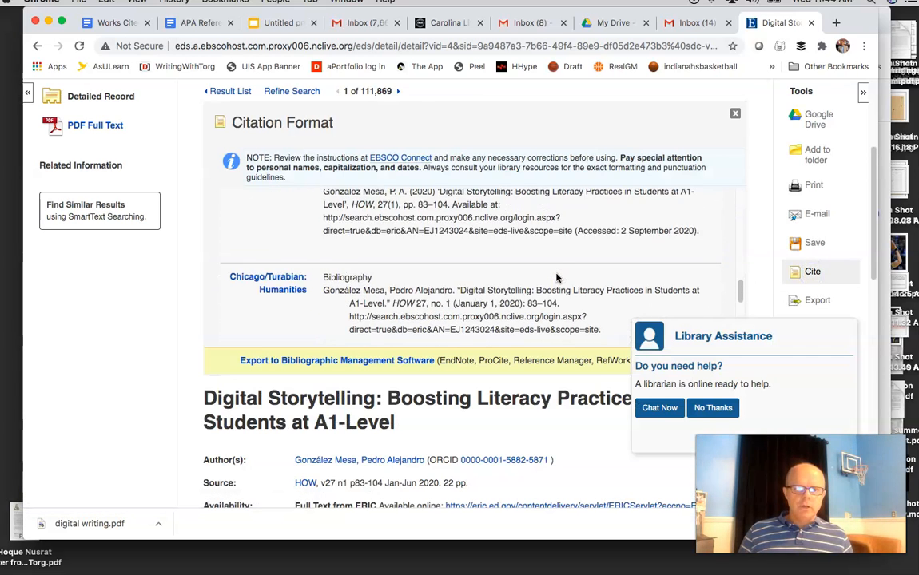
scroll(557, 277, "down", 3)
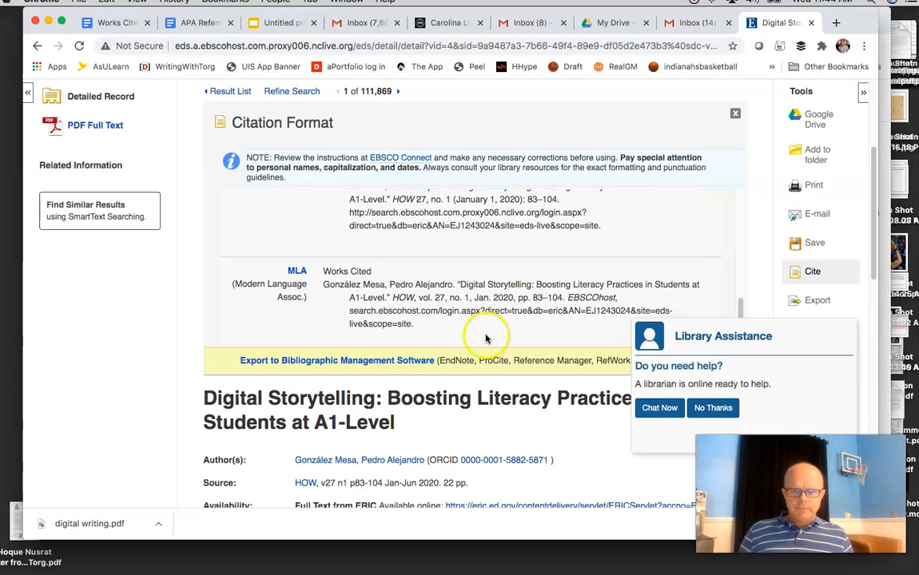
left_click_drag(419, 324, 324, 286)
key("super+c")
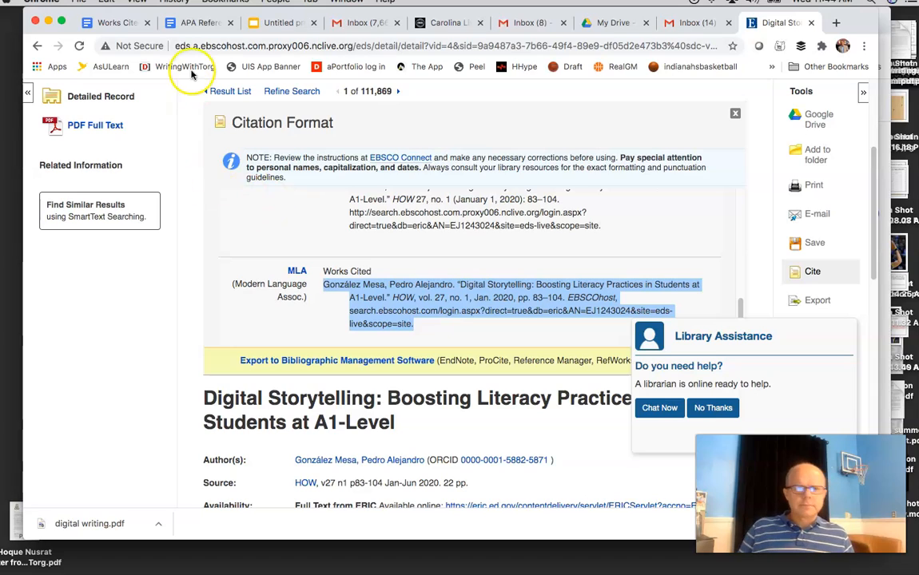
Step: In the "Works Cited Example" Google Doc, add a centered "Works Cited" heading and paste the MLA citation left-aligned below it
left_click(116, 23)
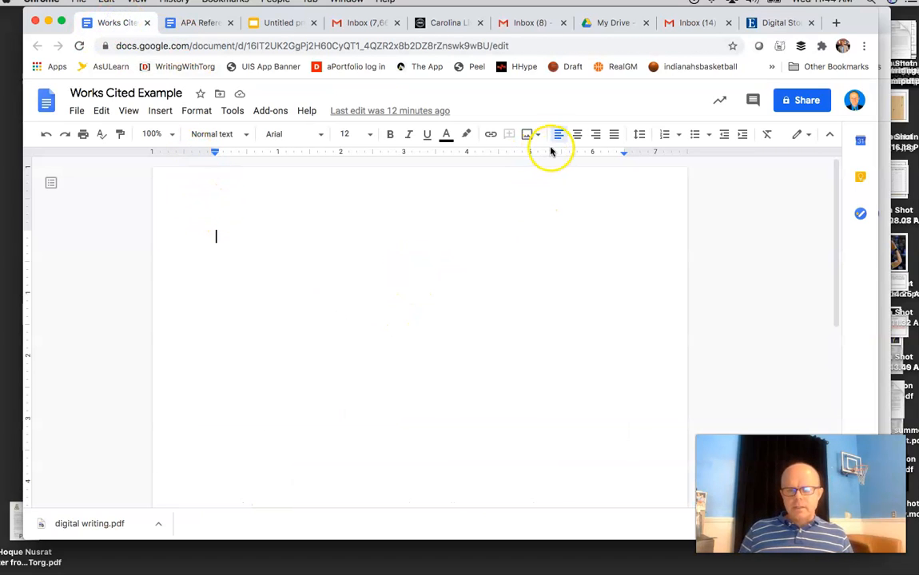
left_click(577, 135)
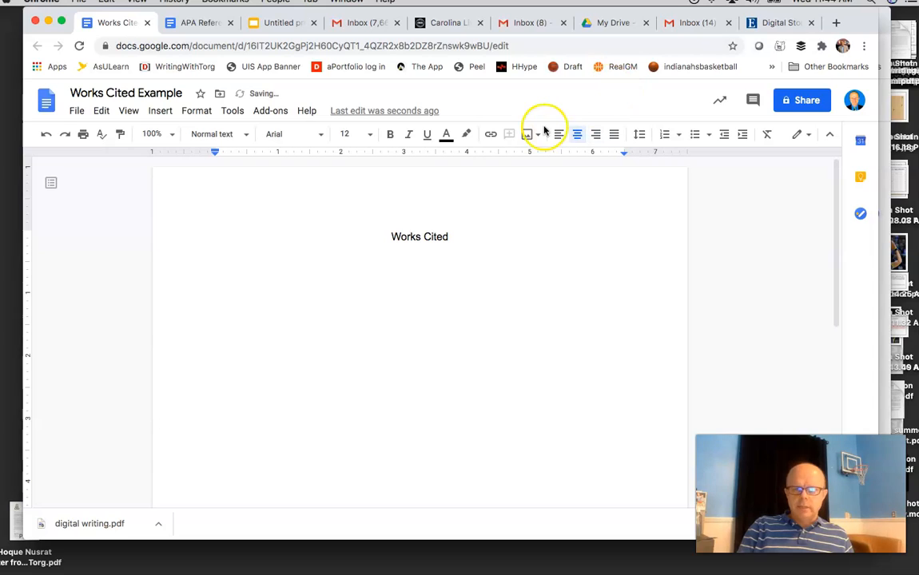
left_click(559, 134)
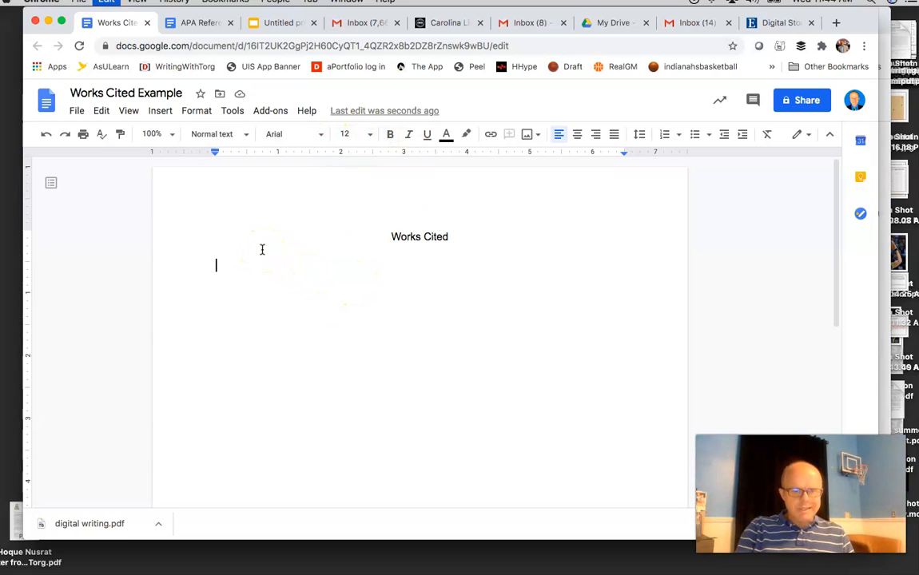
key("super+v")
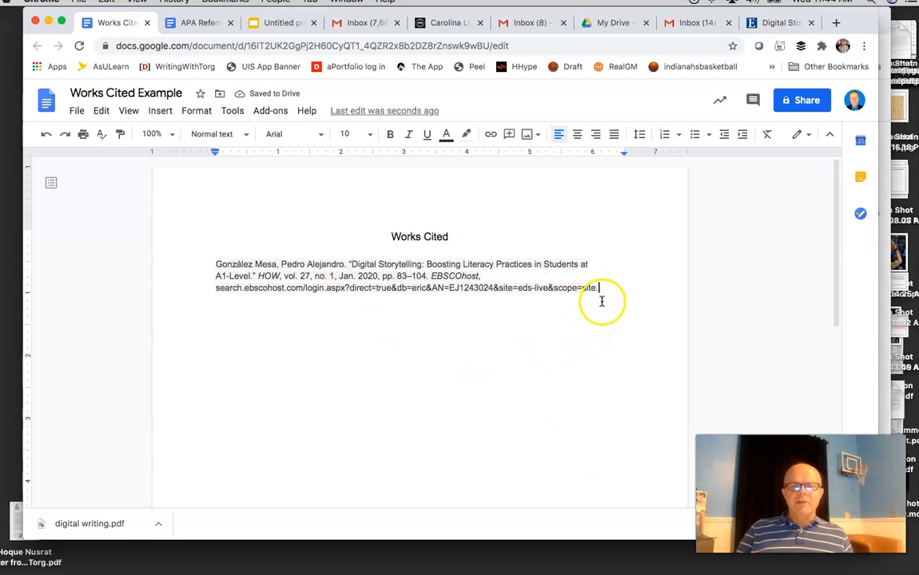
Step: Remove the background highlight color from the whole pasted MLA citation by setting it to None
left_click_drag(558, 287, 207, 267)
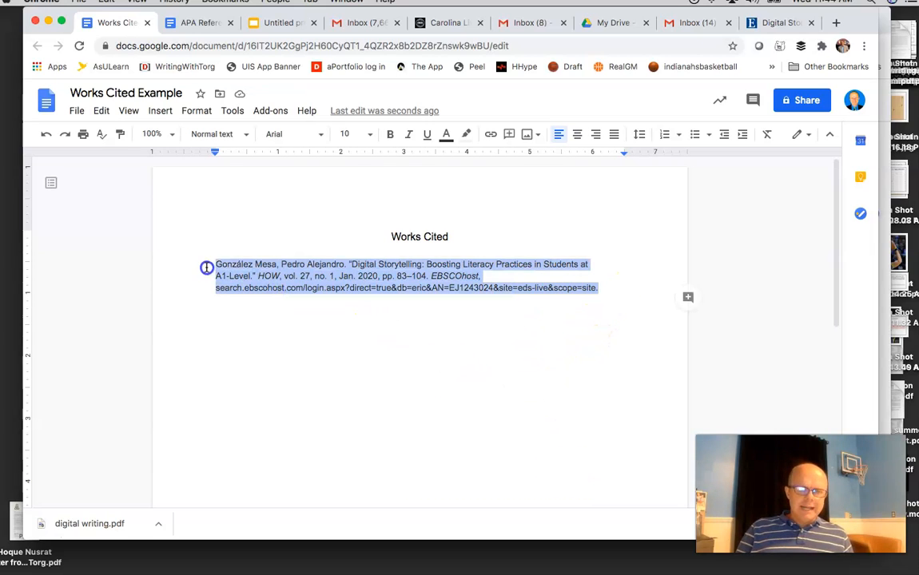
left_click(470, 136)
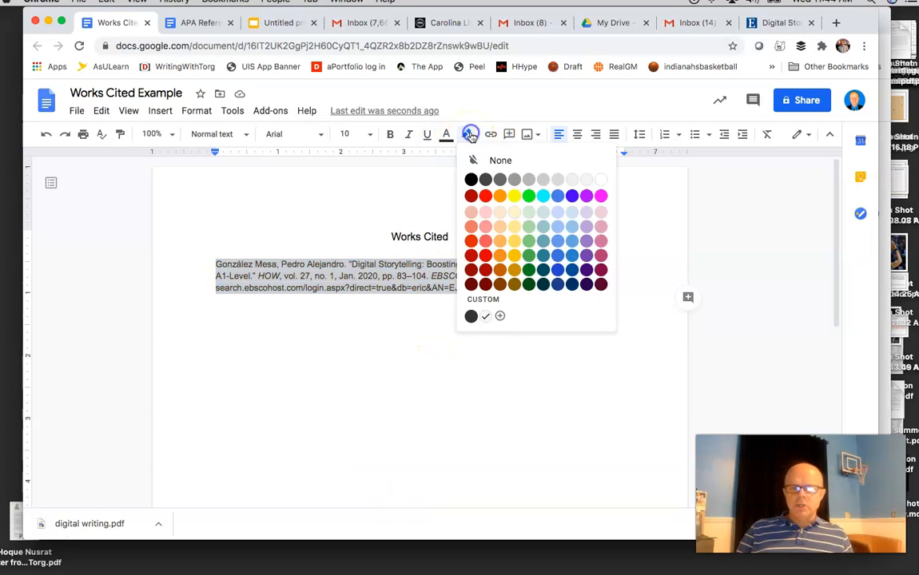
left_click(510, 163)
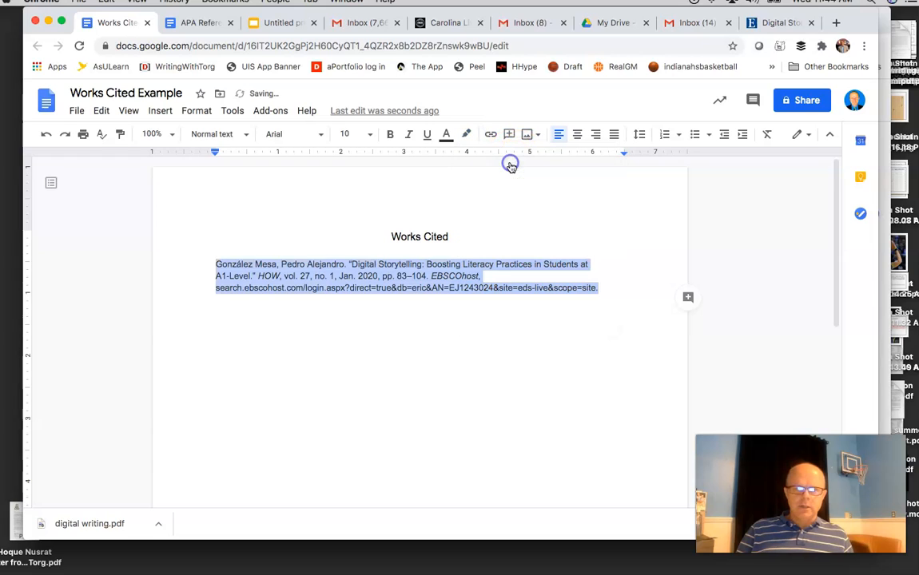
left_click(520, 384)
left_click(605, 289)
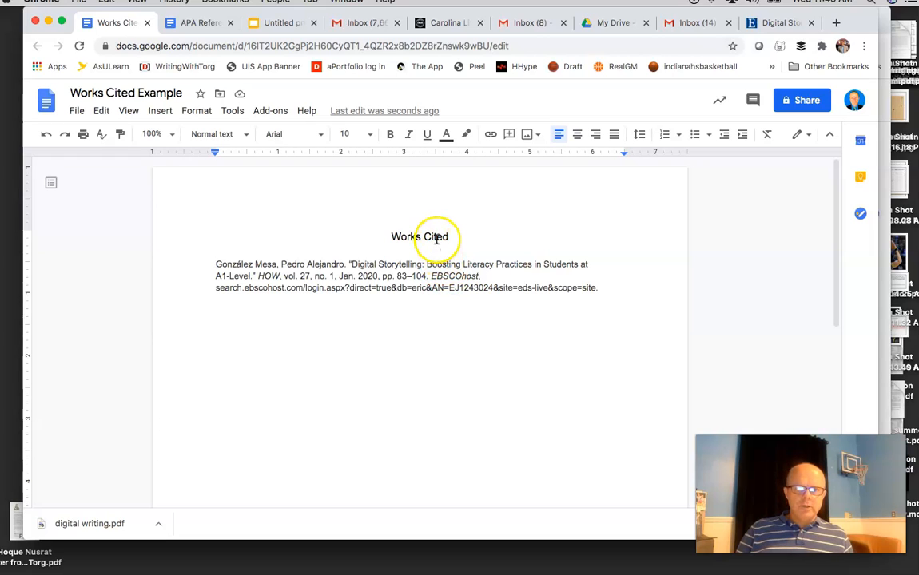
Step: Check the "Works Cited" heading's font settings and set the citation paragraph's font size to 12
triple_click(437, 238)
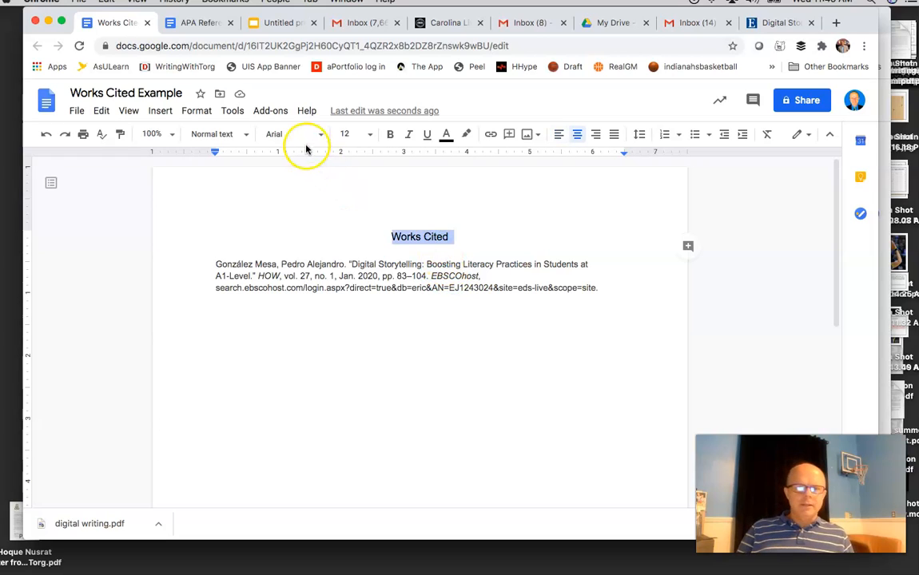
triple_click(392, 286)
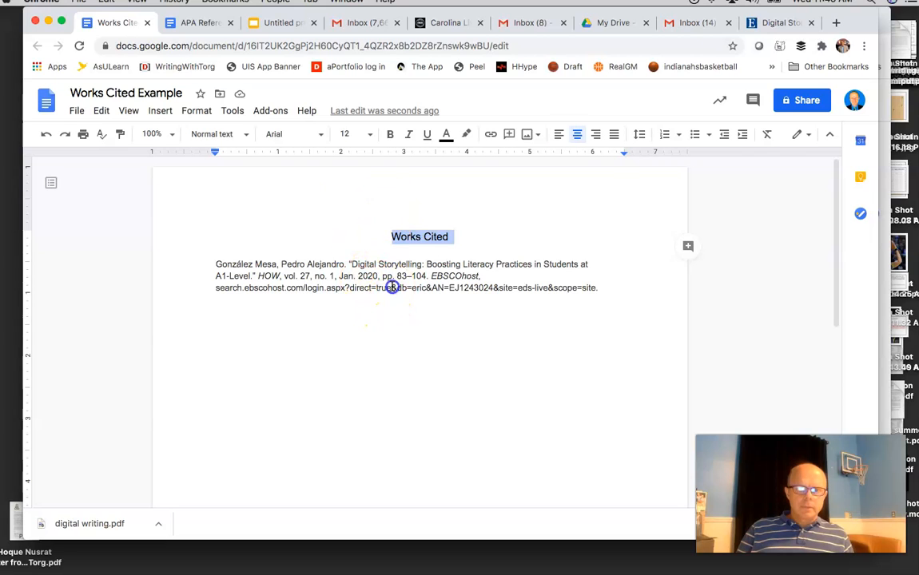
left_click(366, 136)
left_click(346, 240)
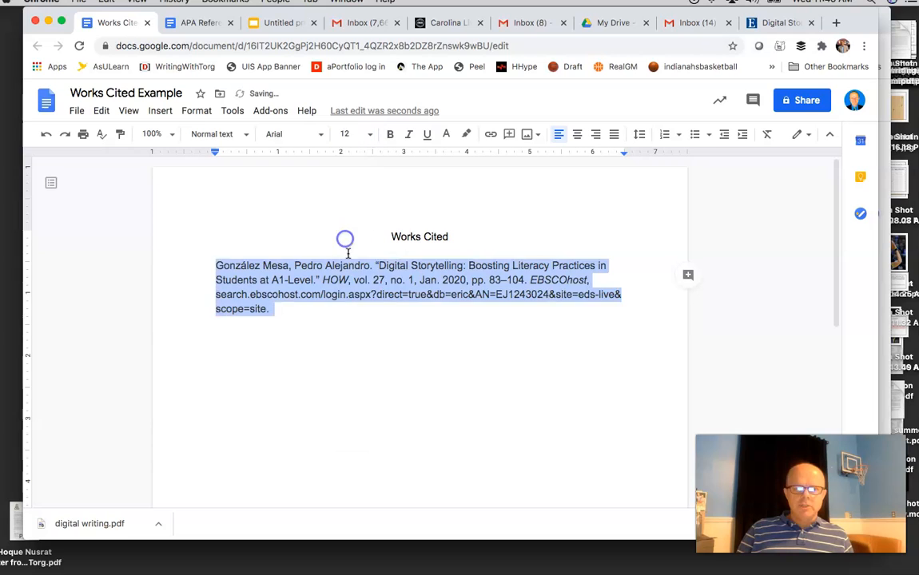
left_click(391, 295)
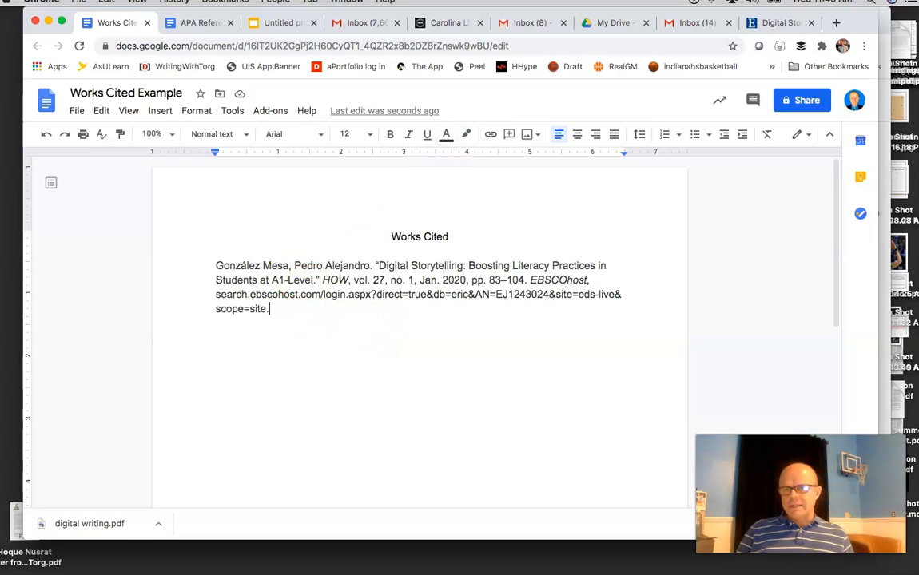
Step: Return to the article's citation formats in APPsearch and copy the full APA References citation
left_click(772, 24)
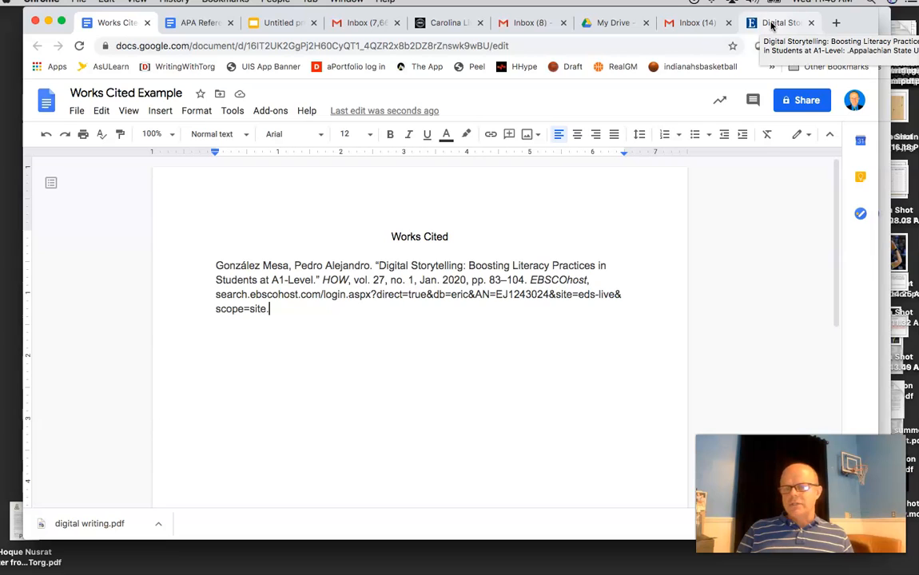
left_click(772, 24)
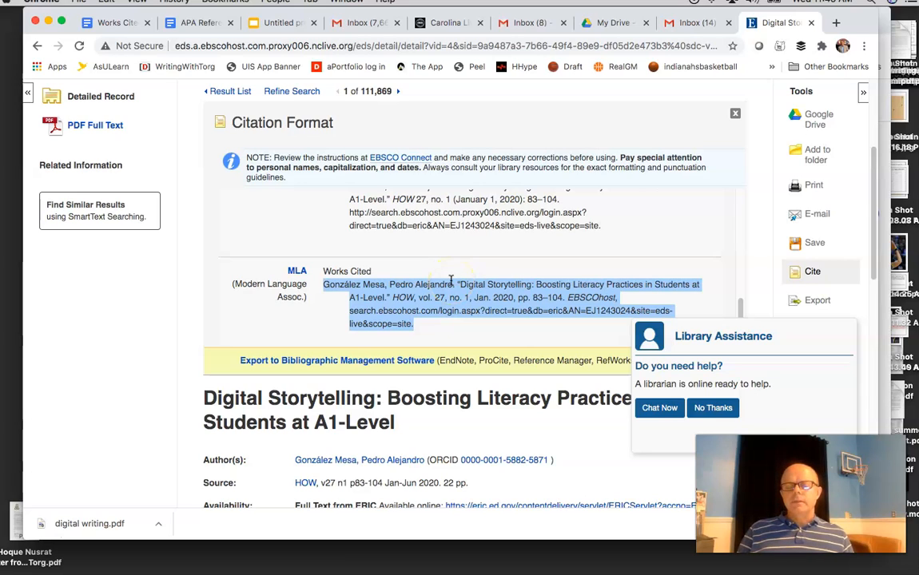
scroll(451, 279, "up", 10)
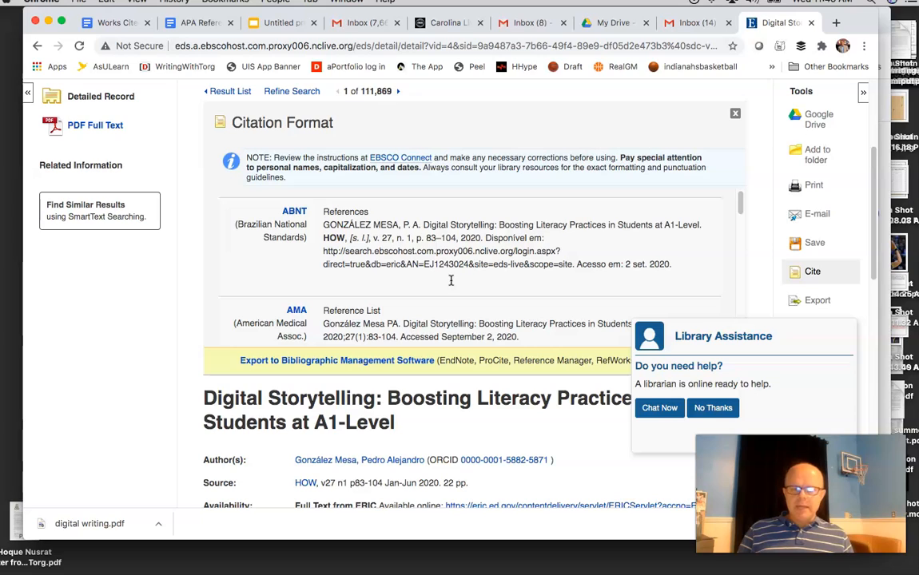
scroll(451, 280, "down", 4)
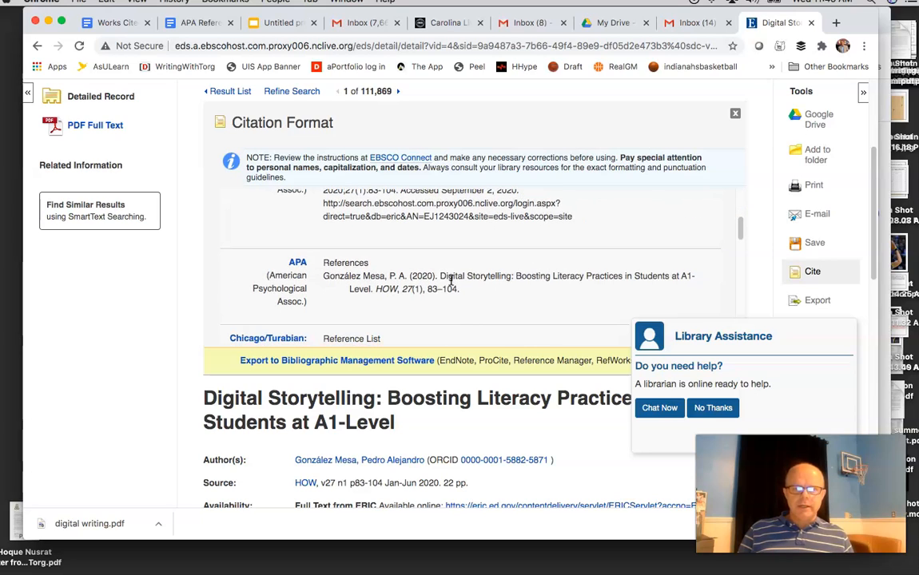
left_click_drag(463, 291, 328, 280)
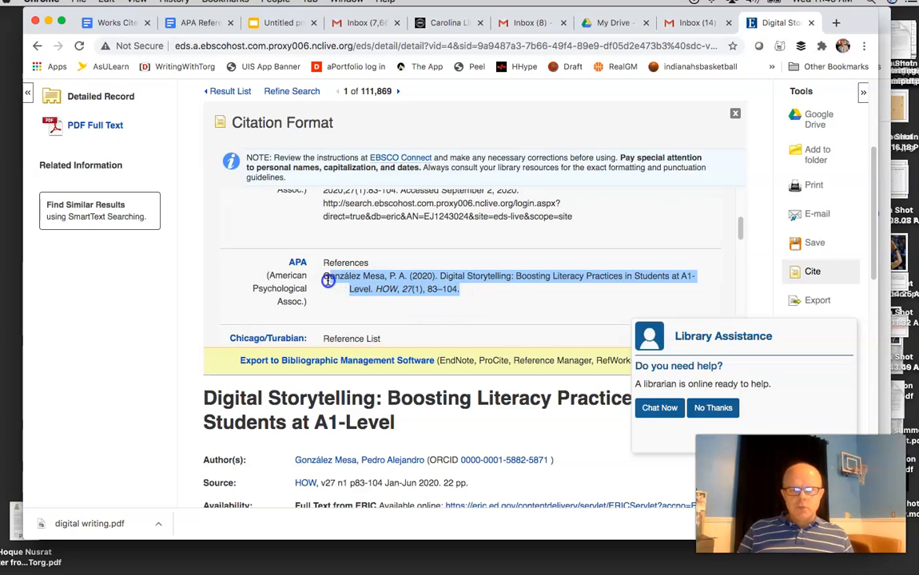
left_click(346, 261)
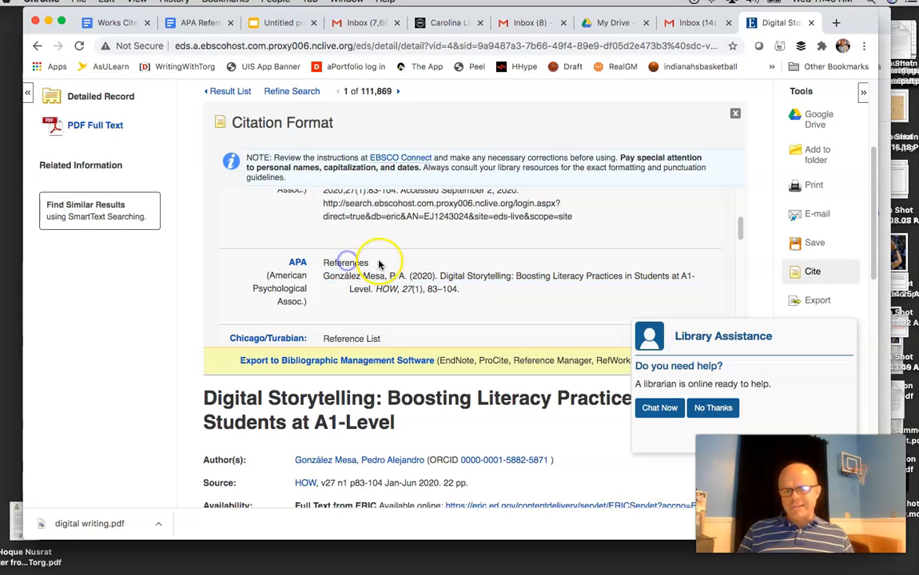
left_click_drag(471, 296, 328, 279)
key("super+c")
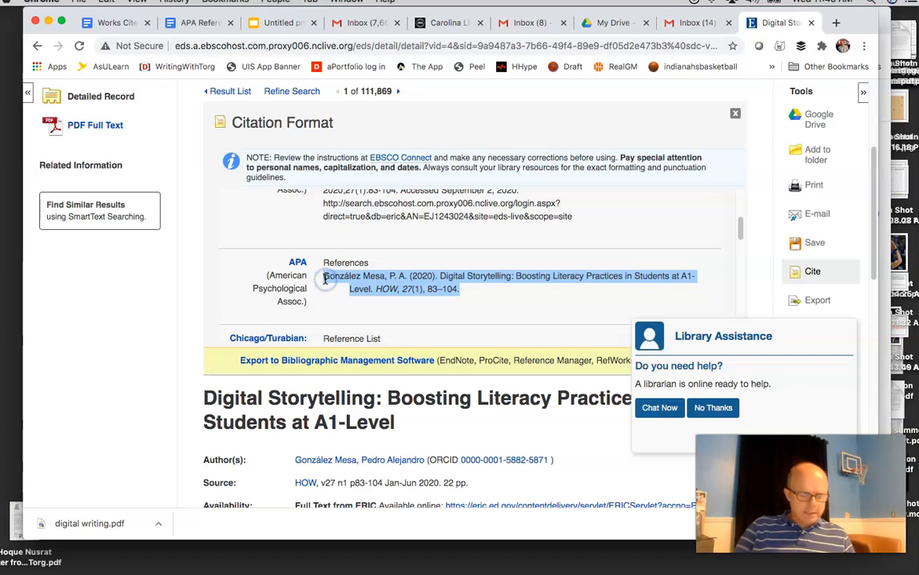
Step: In the "APA References" Google Doc, set the "References" heading to font size 12 and start a new line below it
left_click(199, 23)
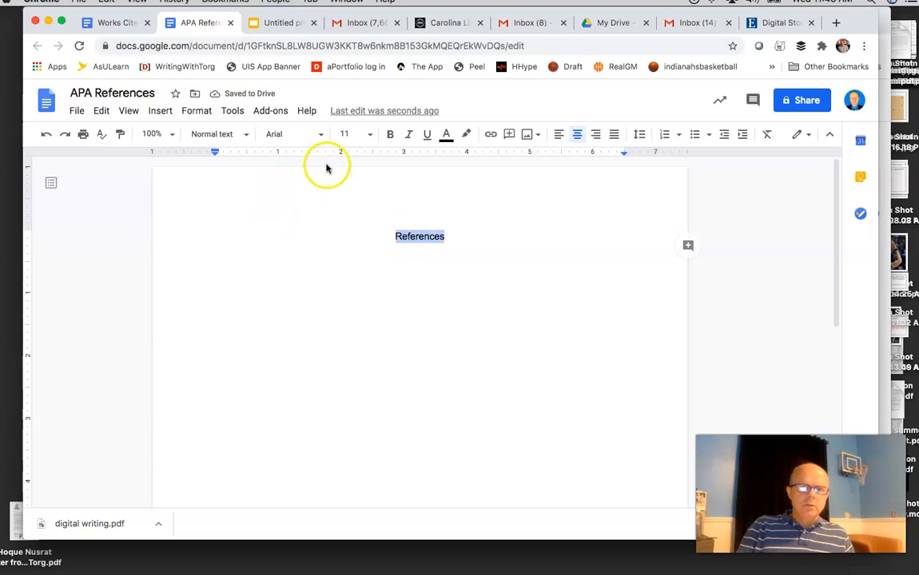
left_click(368, 134)
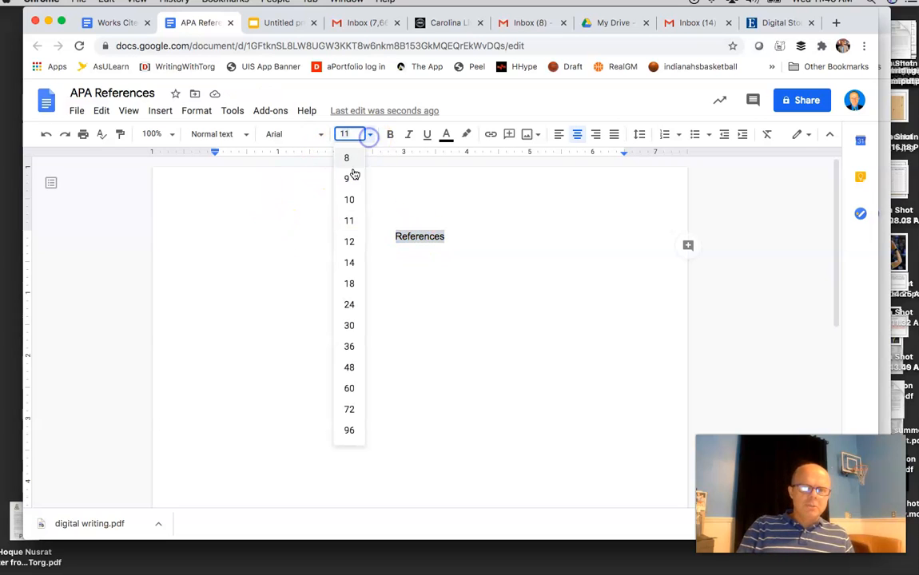
left_click(349, 242)
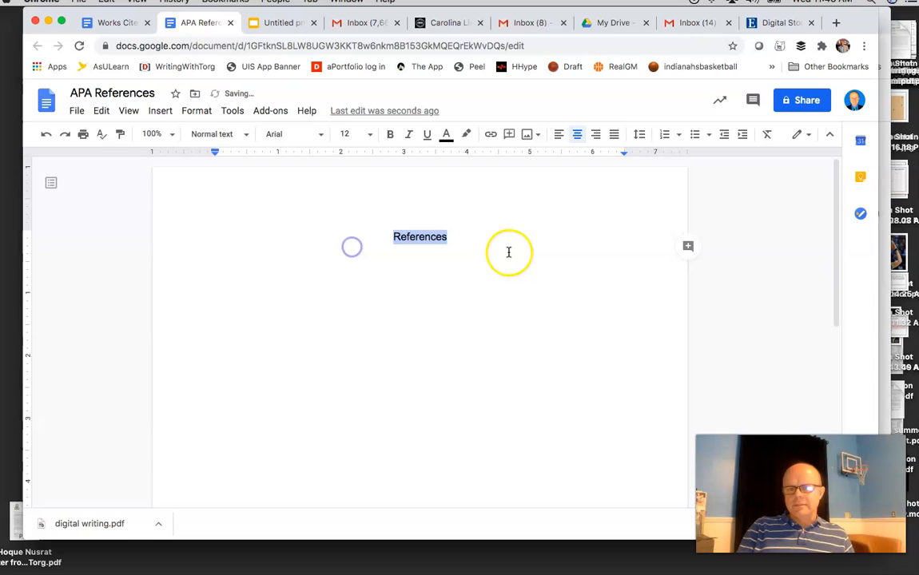
left_click(465, 241)
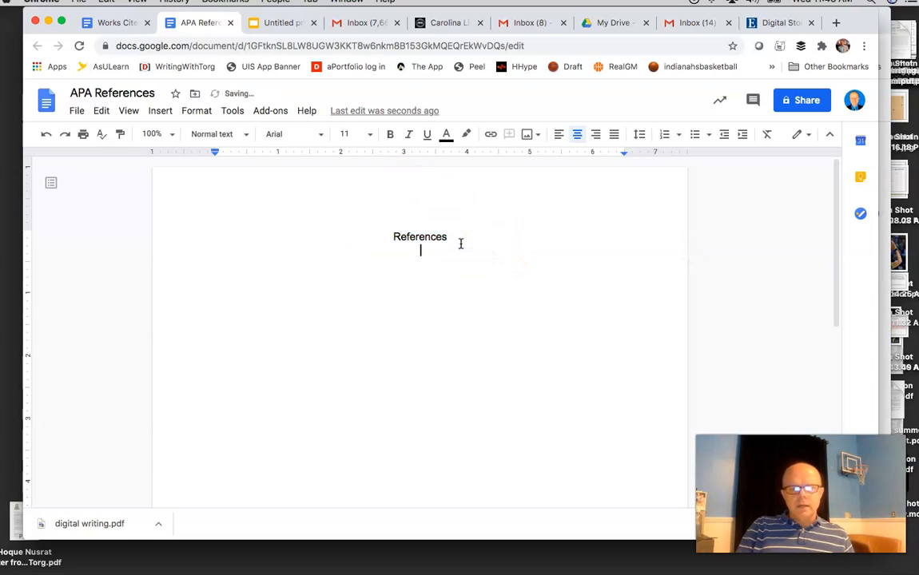
Step: Left-align the new line below the "References" heading and paste the copied APA citation there
left_click(558, 134)
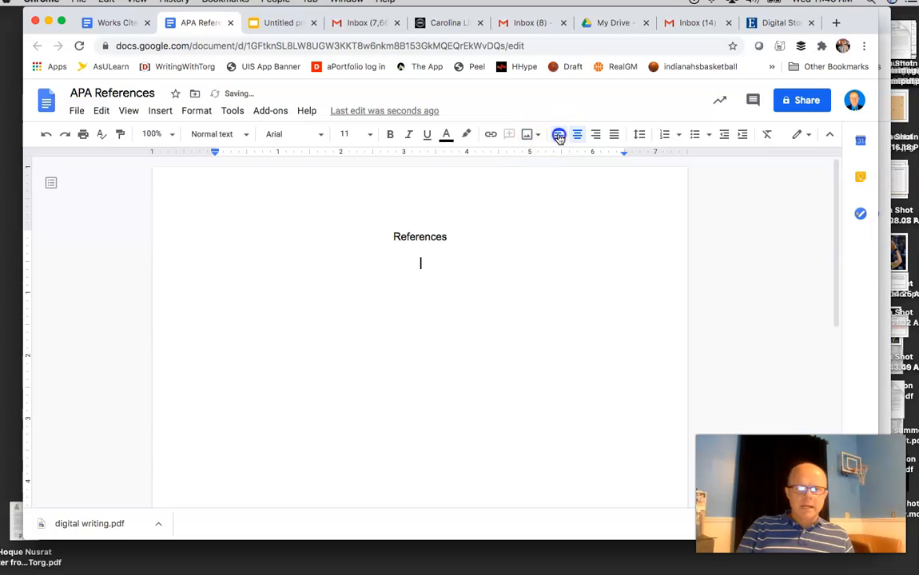
key("super+v")
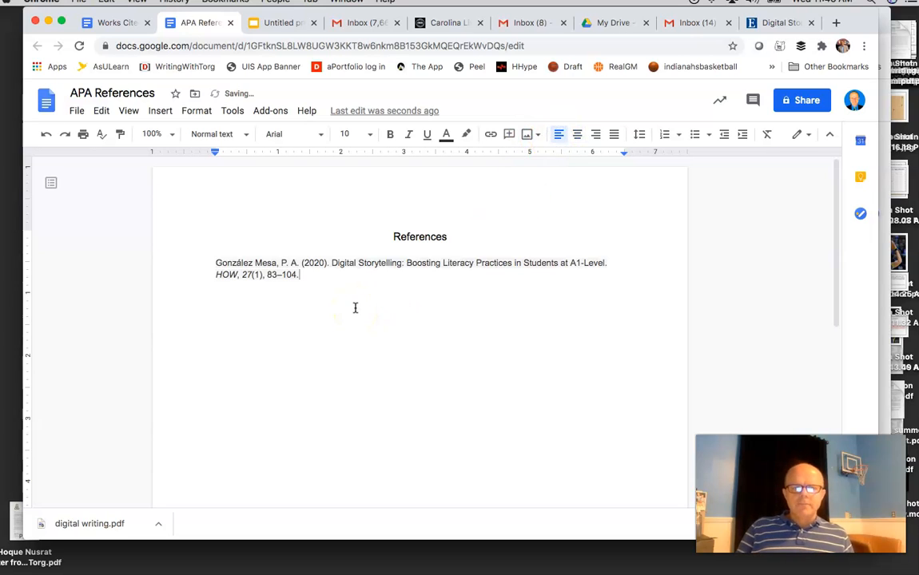
Step: Set the whole pasted APA citation's highlight color to None and its font size to 12
left_click_drag(328, 275, 191, 266)
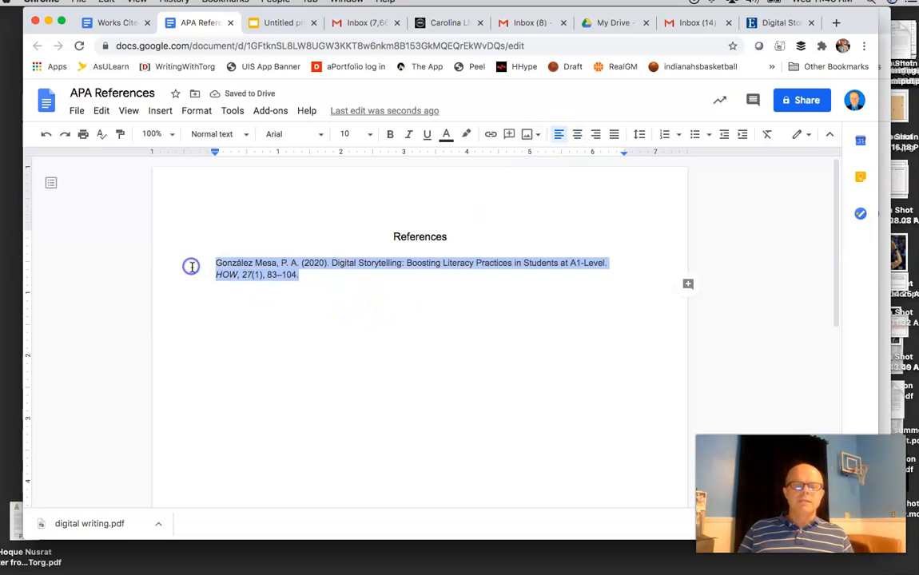
left_click(467, 138)
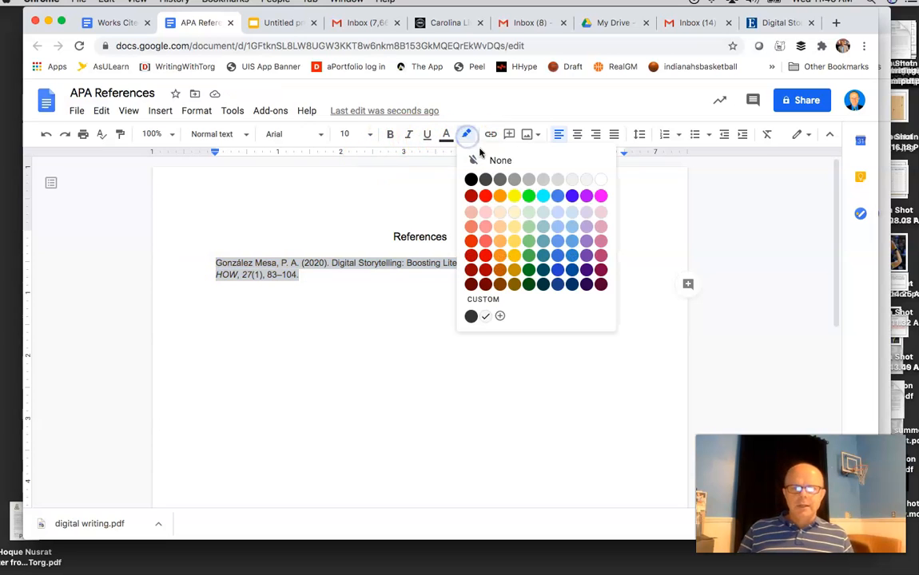
left_click(496, 159)
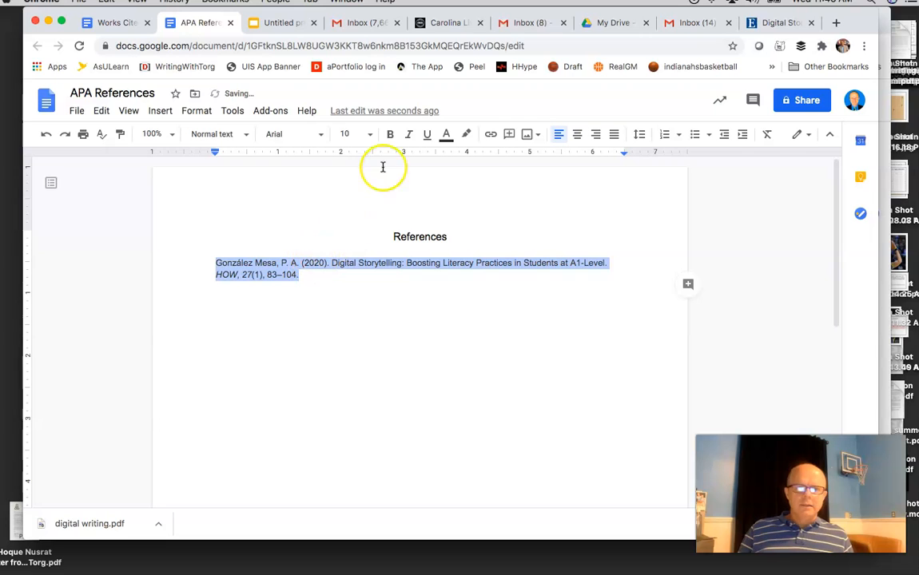
left_click(369, 133)
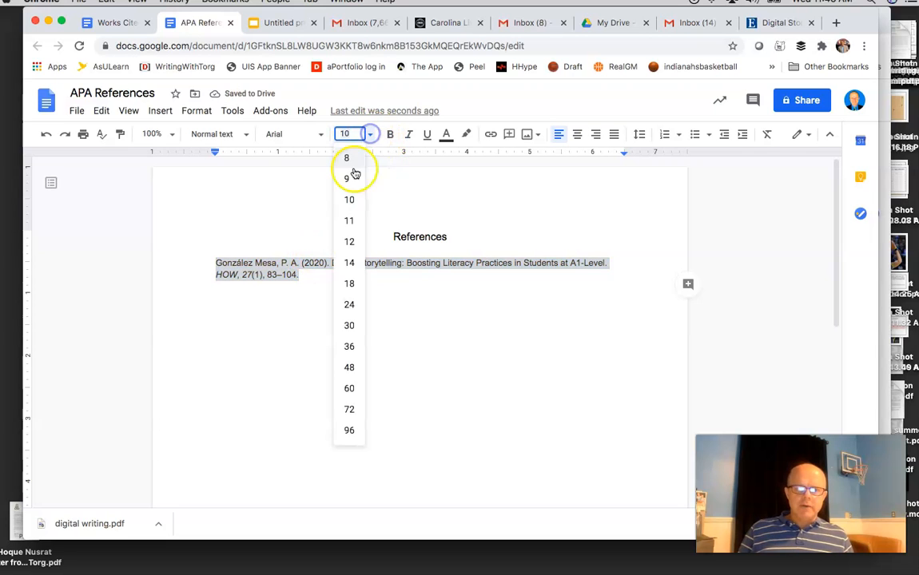
left_click(349, 241)
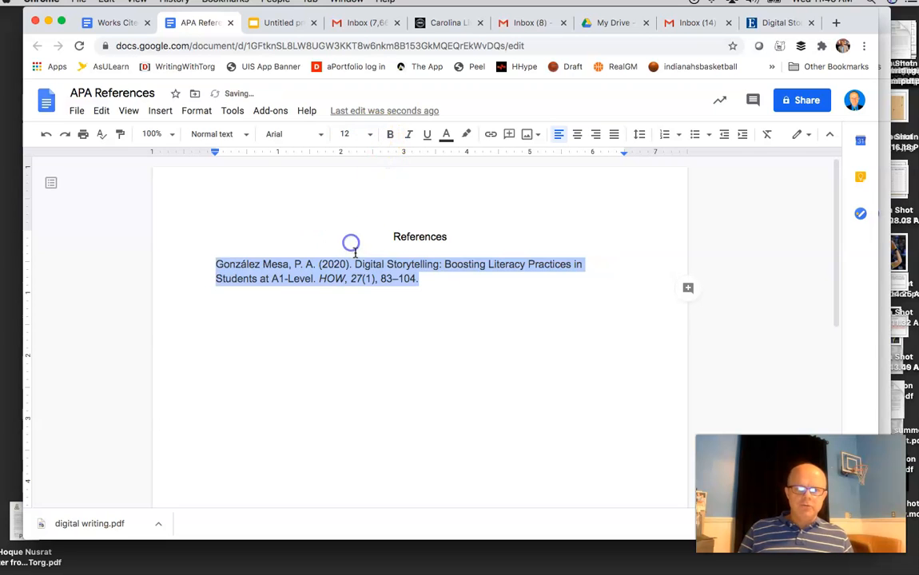
left_click(433, 281)
left_click(214, 264)
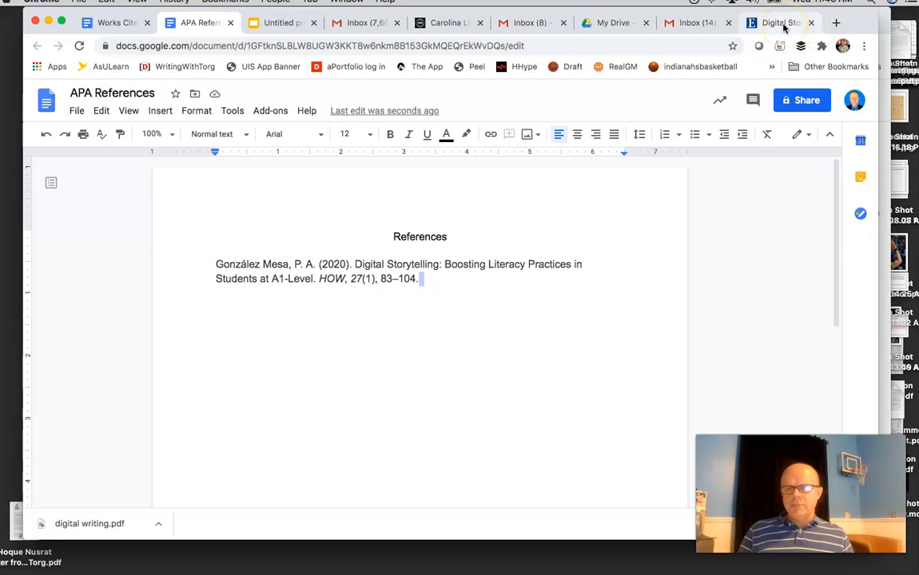
Step: Switch to the Google Slides presentation to review the outline of finding and citing sources
left_click(274, 24)
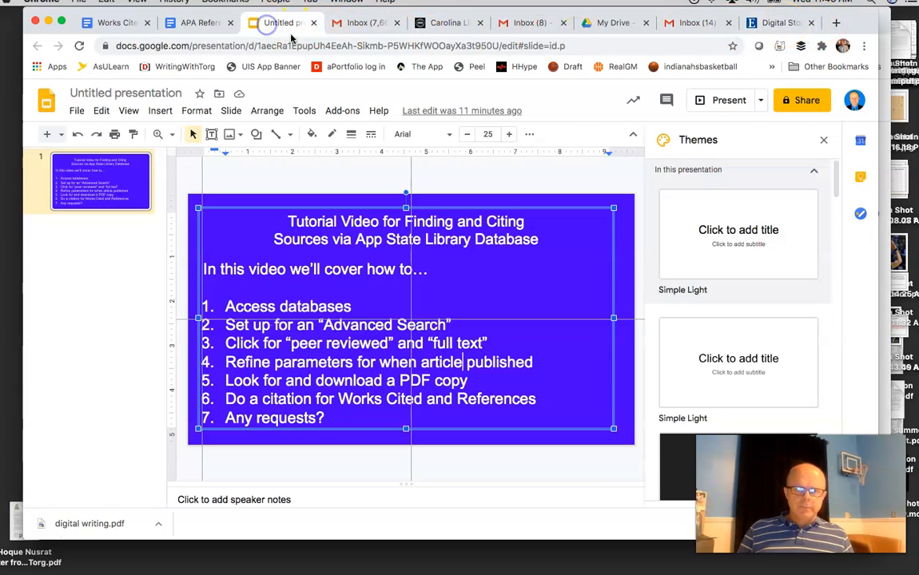